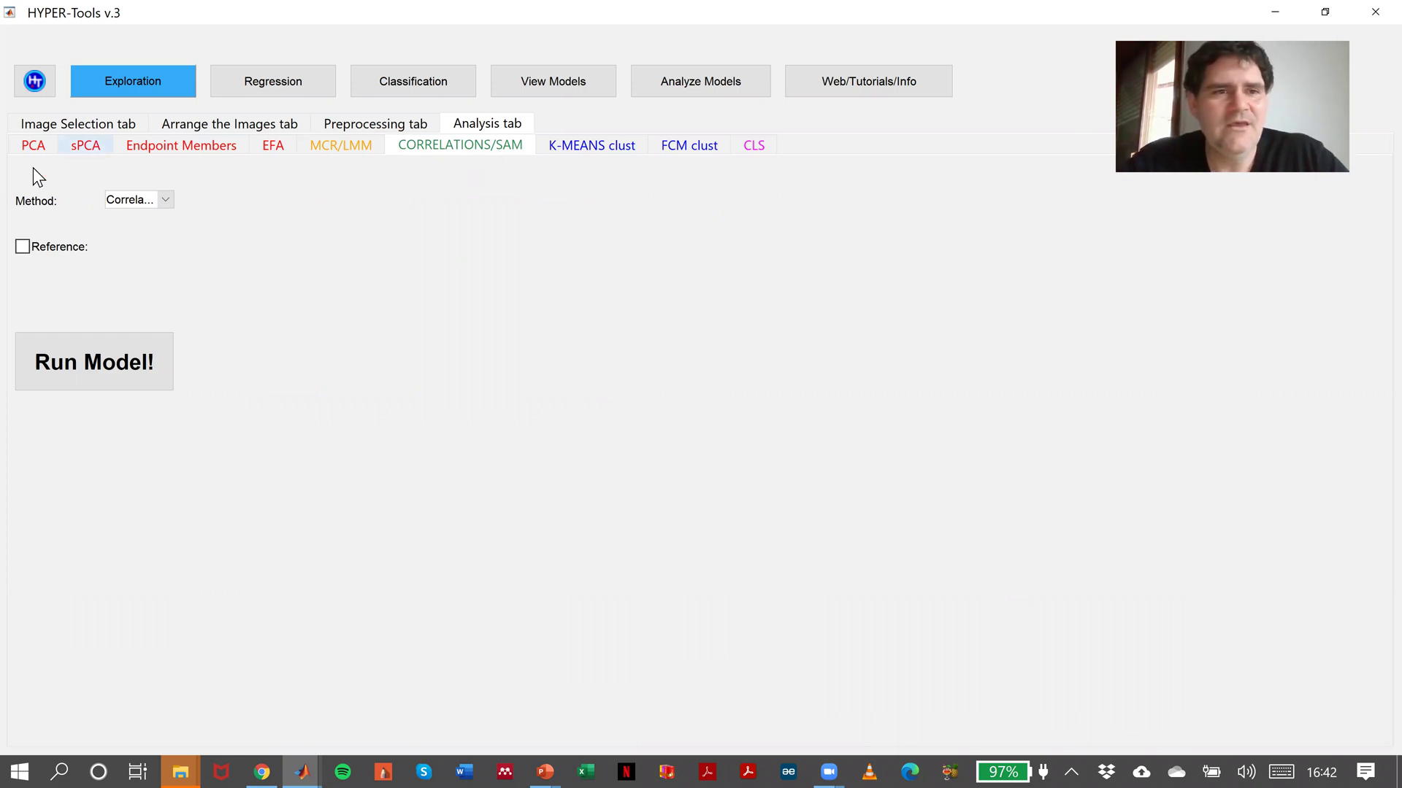
Step: Keep Correlations as the analysis method, then switch to the PowerPoint drawing slide
left_click(161, 208)
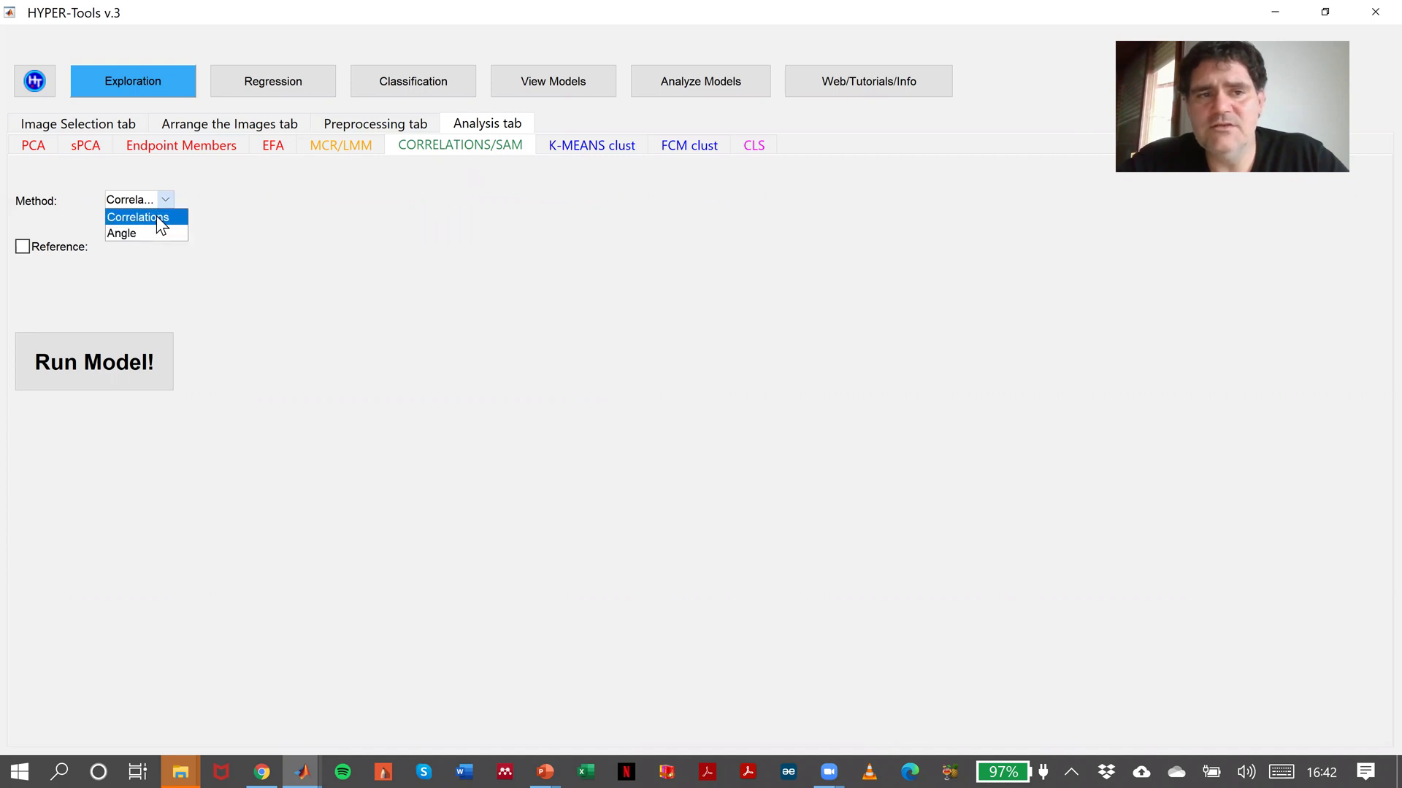
left_click(156, 217)
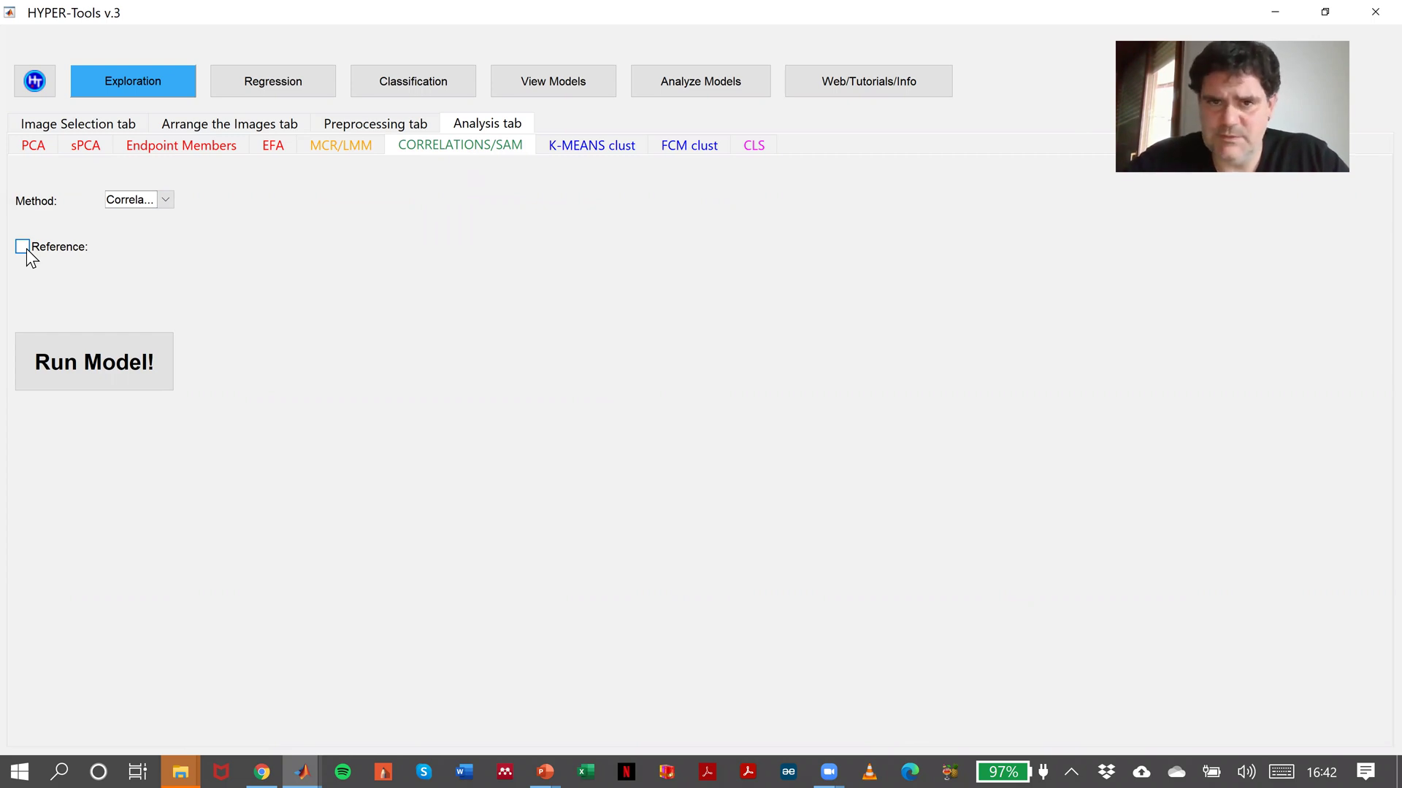
key("alt+Tab")
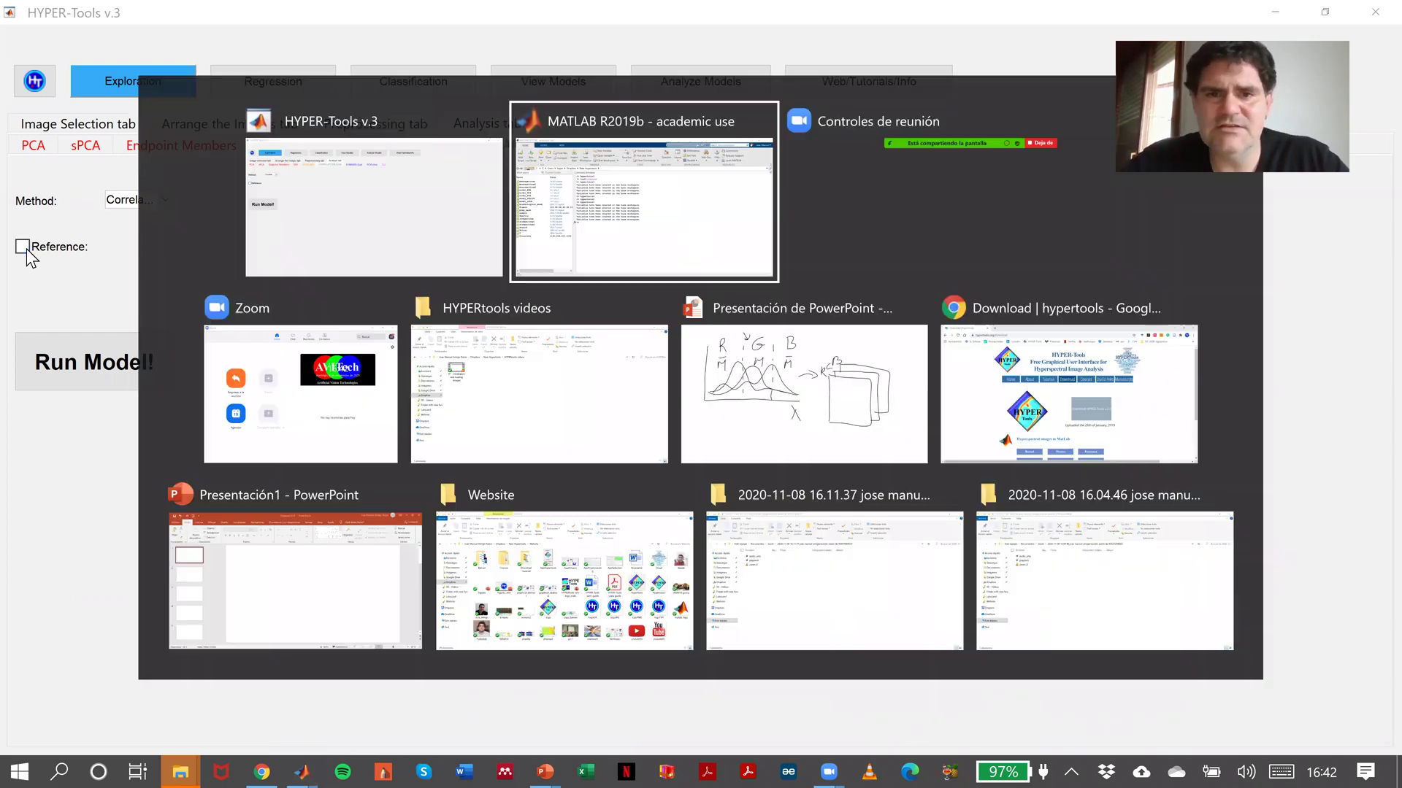
key("Tab")
key("Tab")
key("Tab")
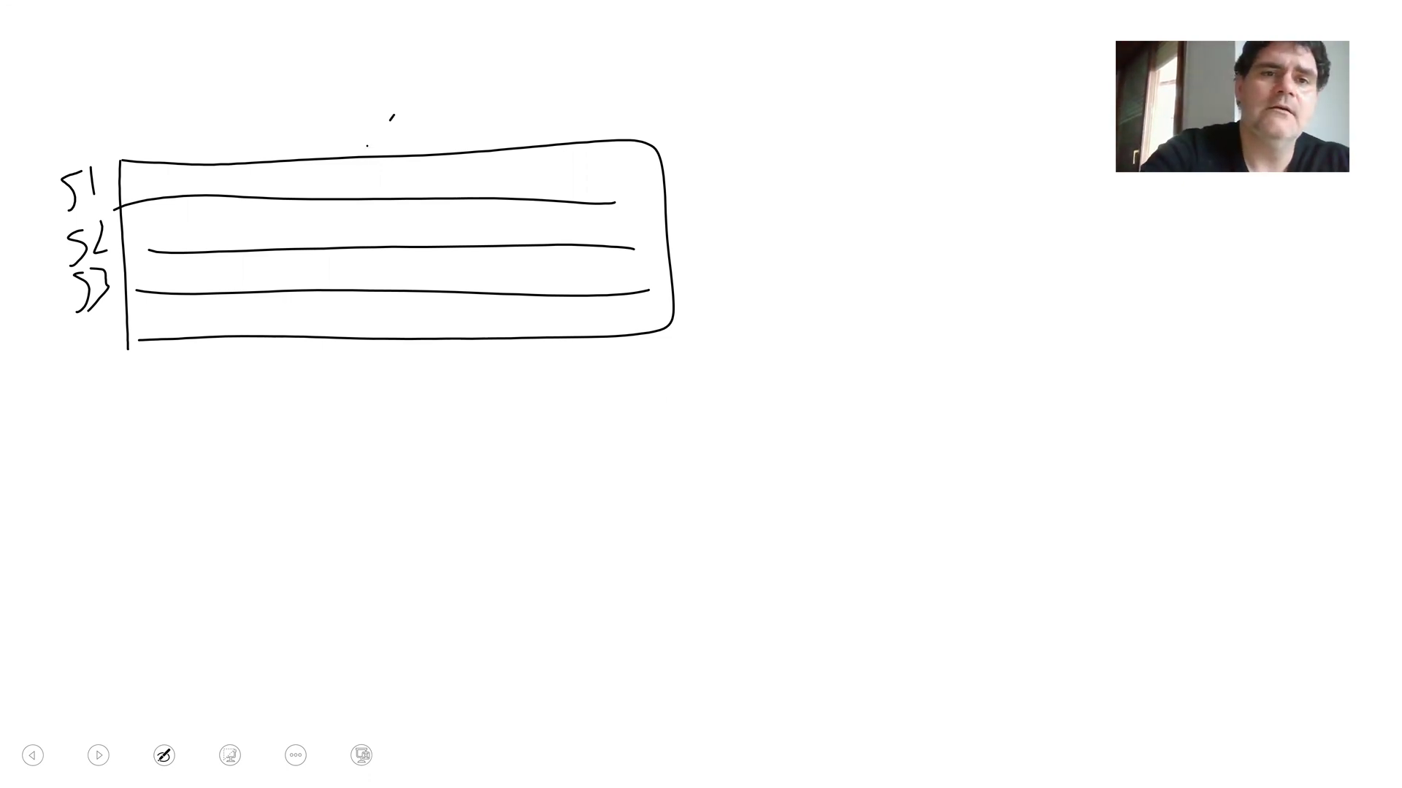
Step: Sketch a λ symbol above the S1–S3 spectra box and return to HYPER-Tools
left_click_drag(394, 114, 367, 146)
left_click_drag(365, 82, 422, 140)
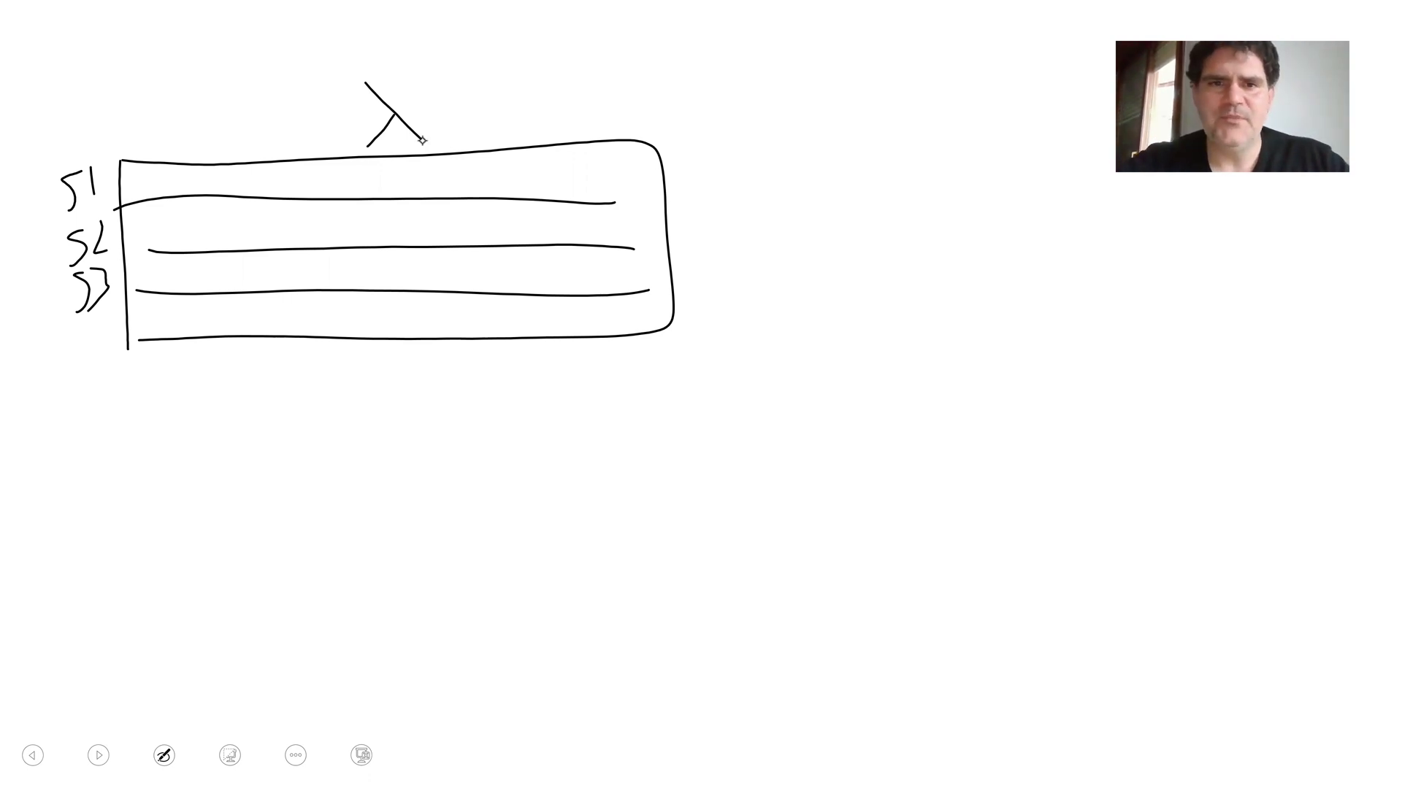
key("alt+Tab")
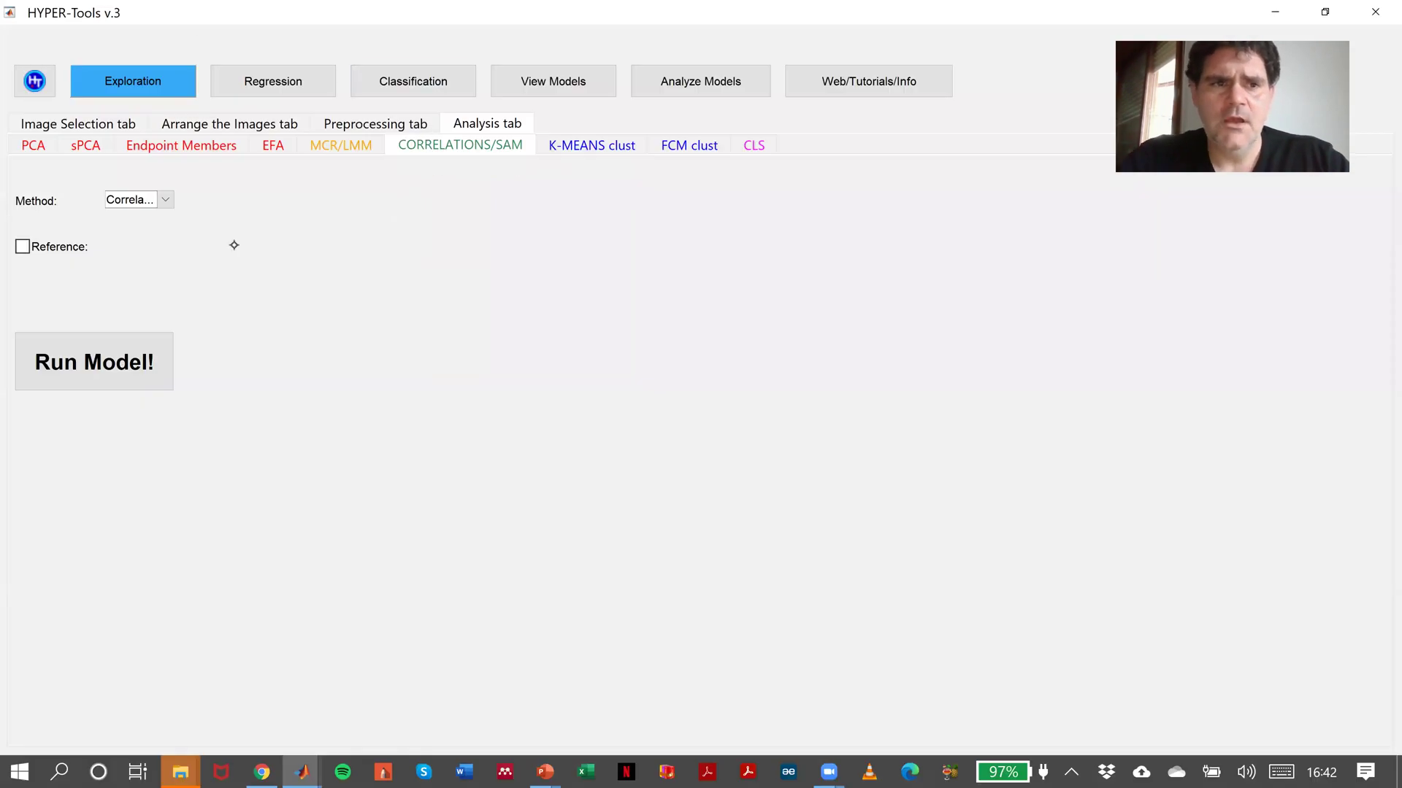
key("alt+Tab")
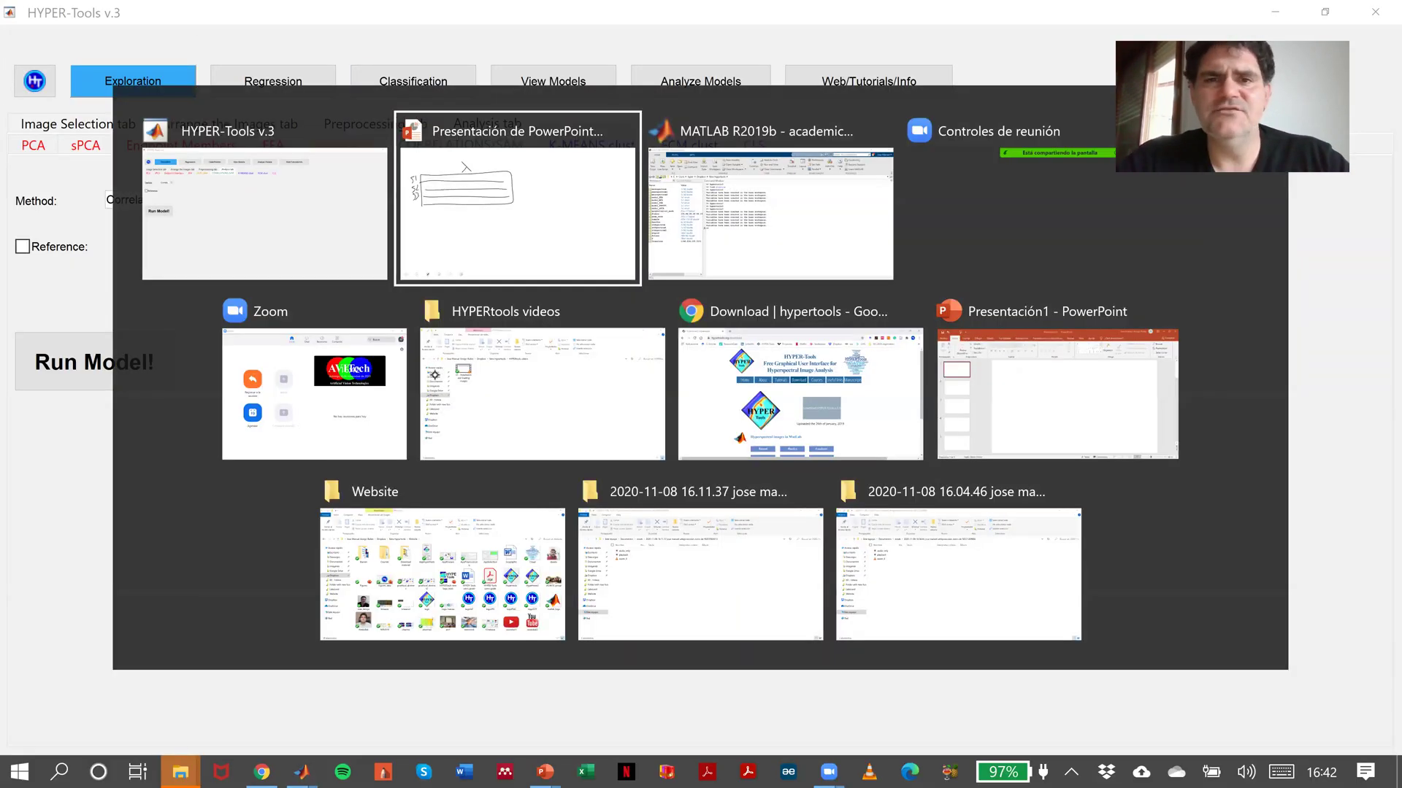
key("Tab")
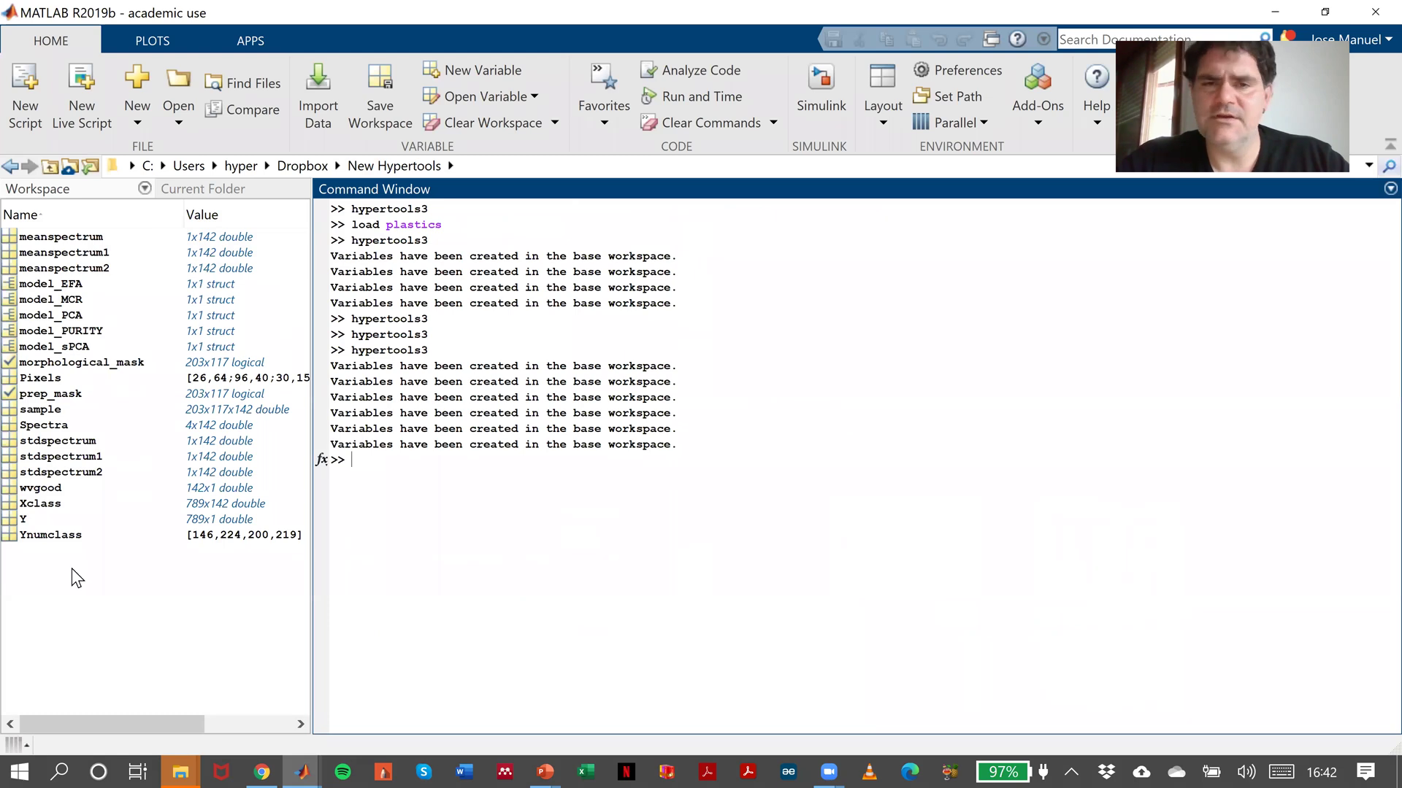
key("alt+Tab")
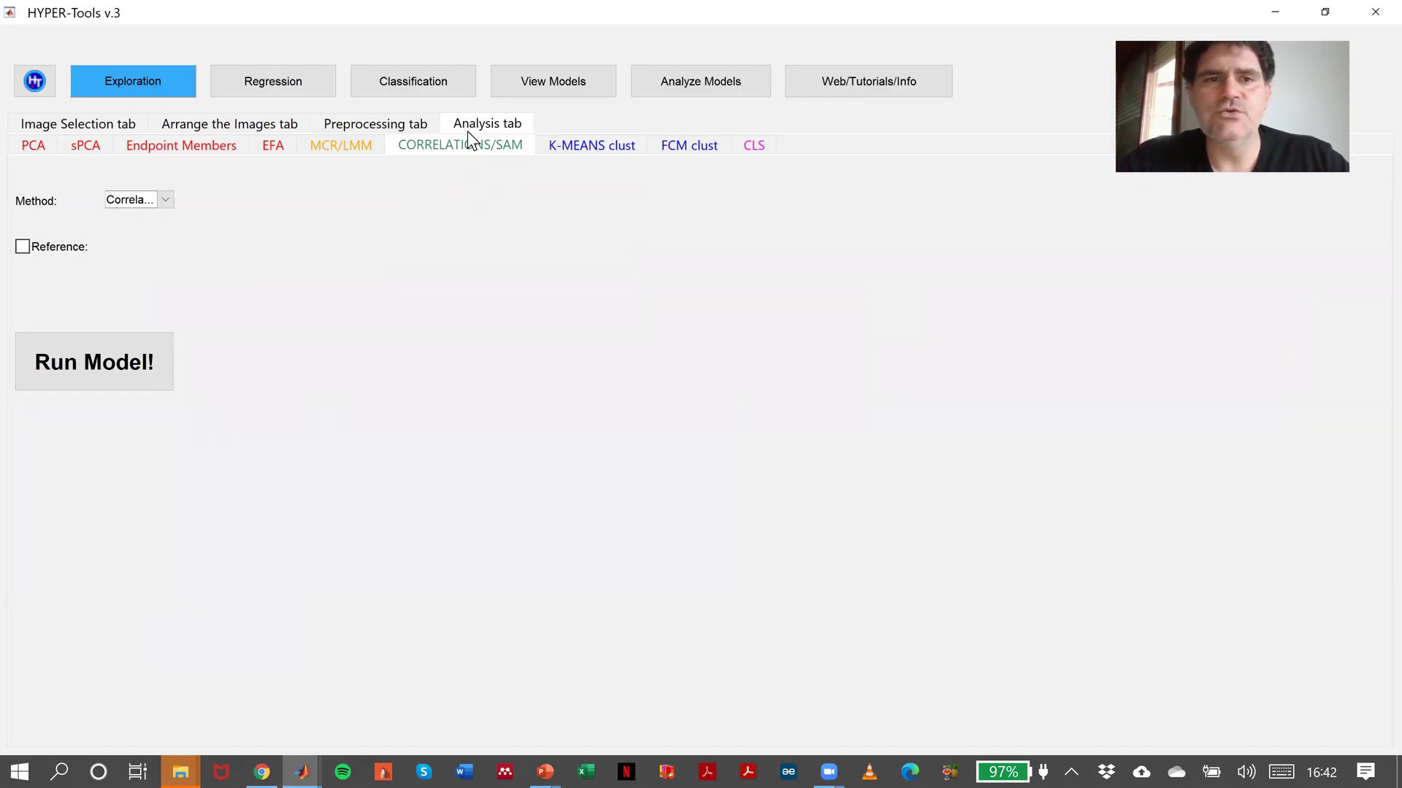
Step: Open the preprocessing visualization showing the composite image and spectrum plot, with Multiselect enabled
left_click(376, 126)
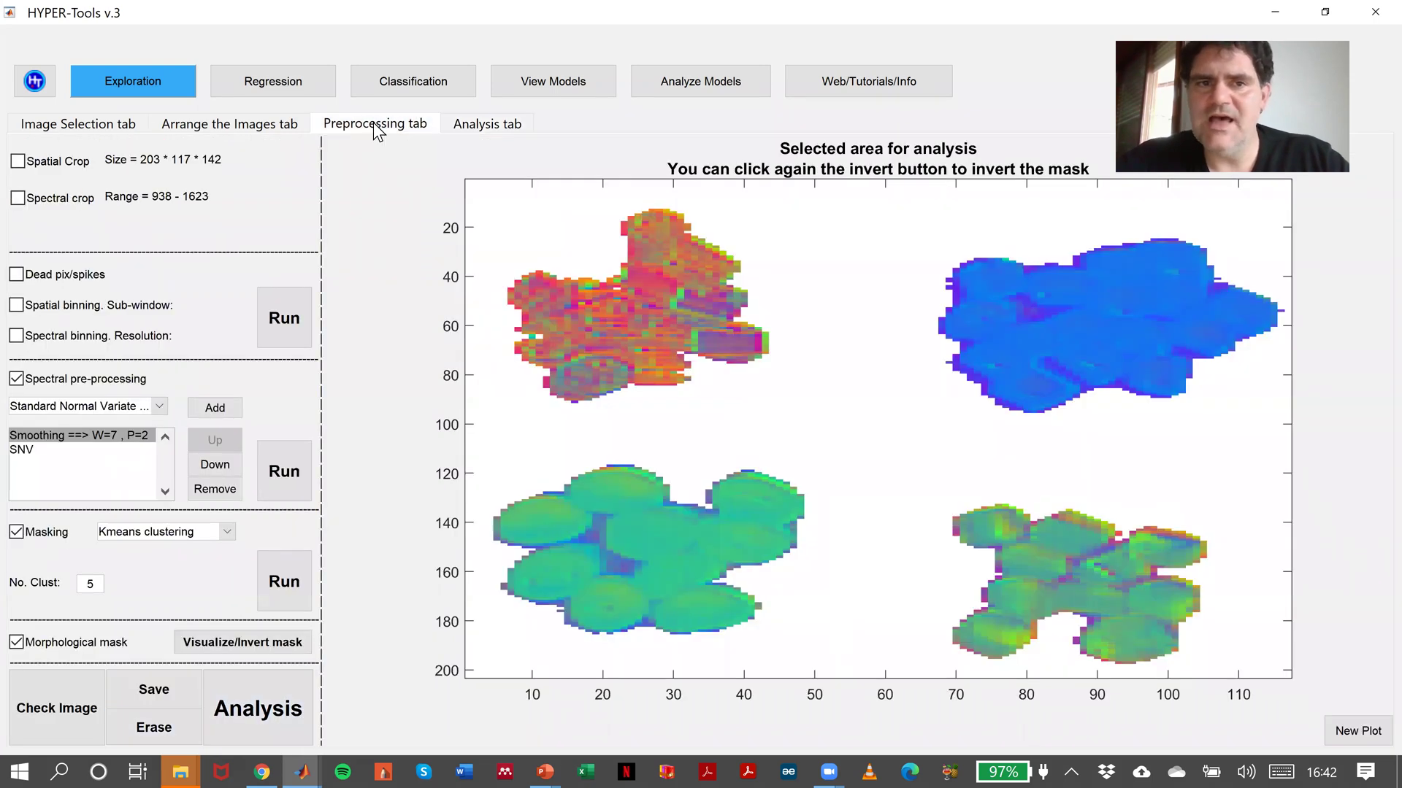
left_click(64, 712)
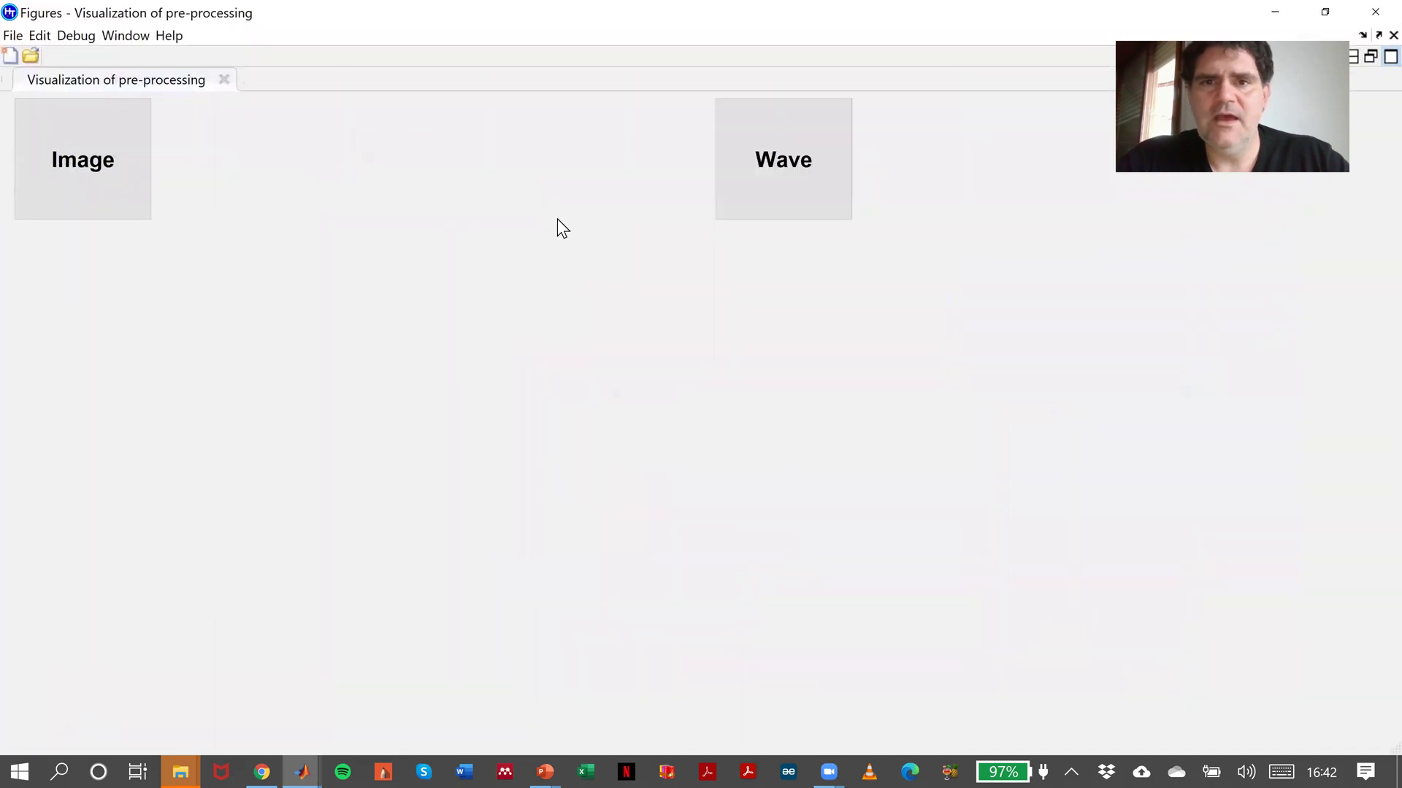
left_click(777, 180)
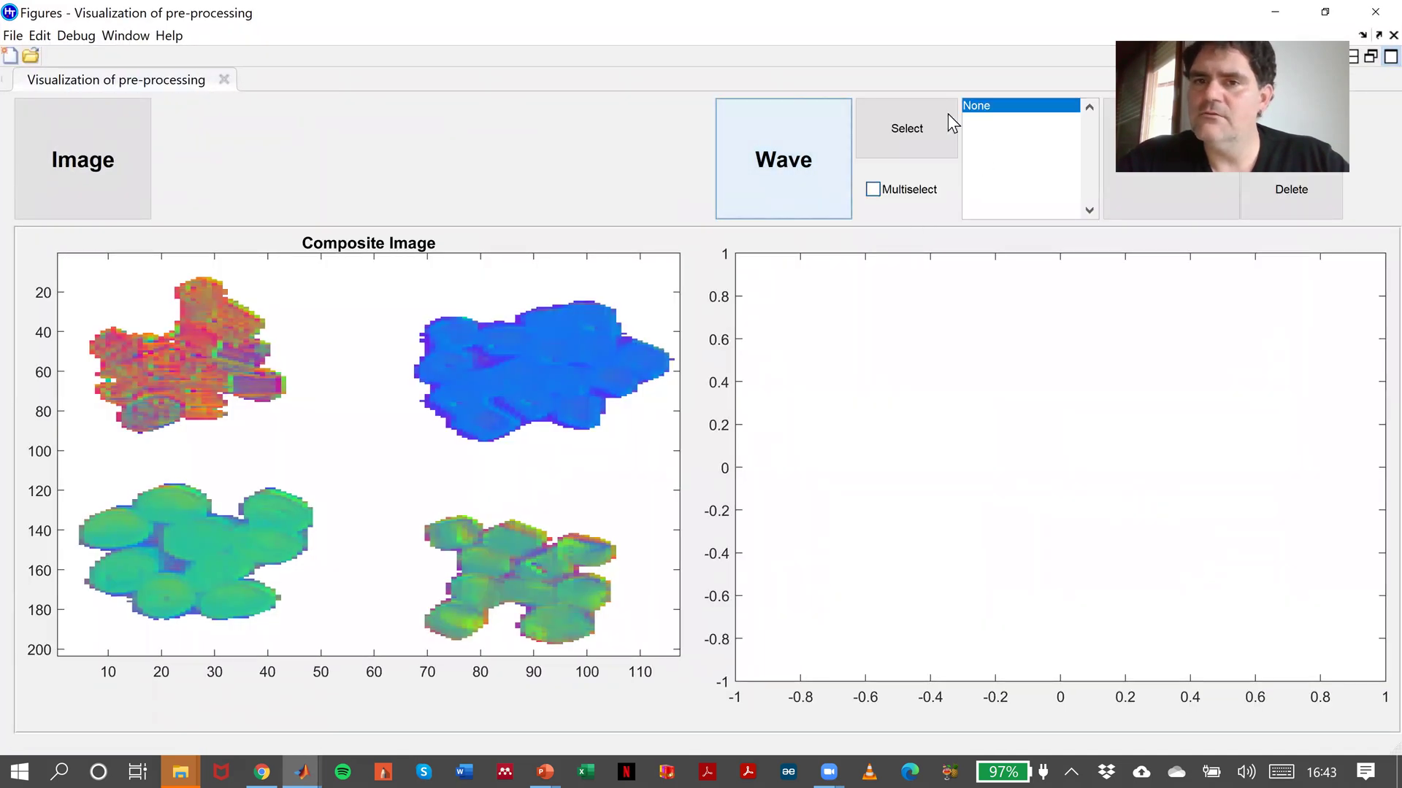
left_click(874, 189)
Step: Pick one reference pixel per plastic: 26-47, 94-55, 33-147 and 83-153
left_click(901, 133)
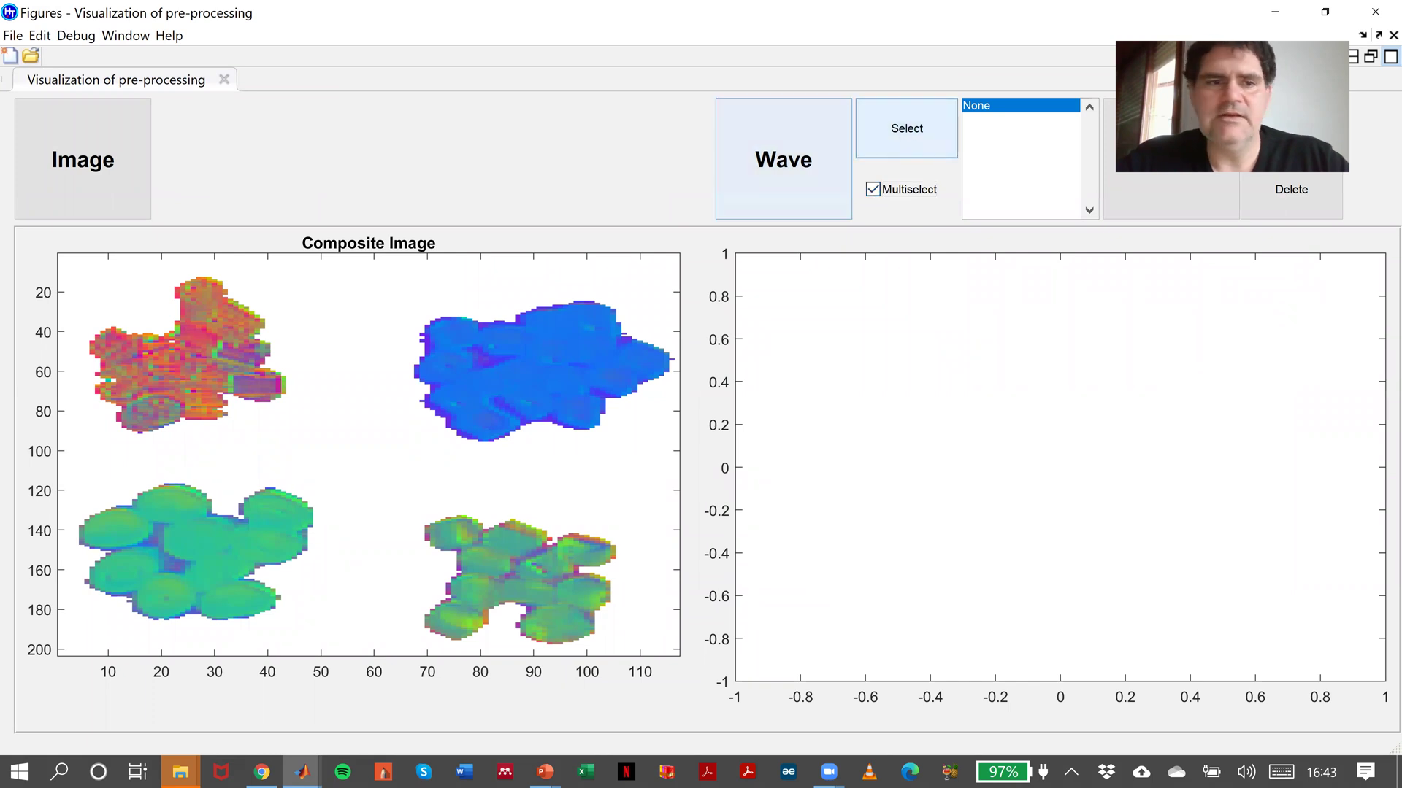
left_click(193, 345)
left_click(871, 153)
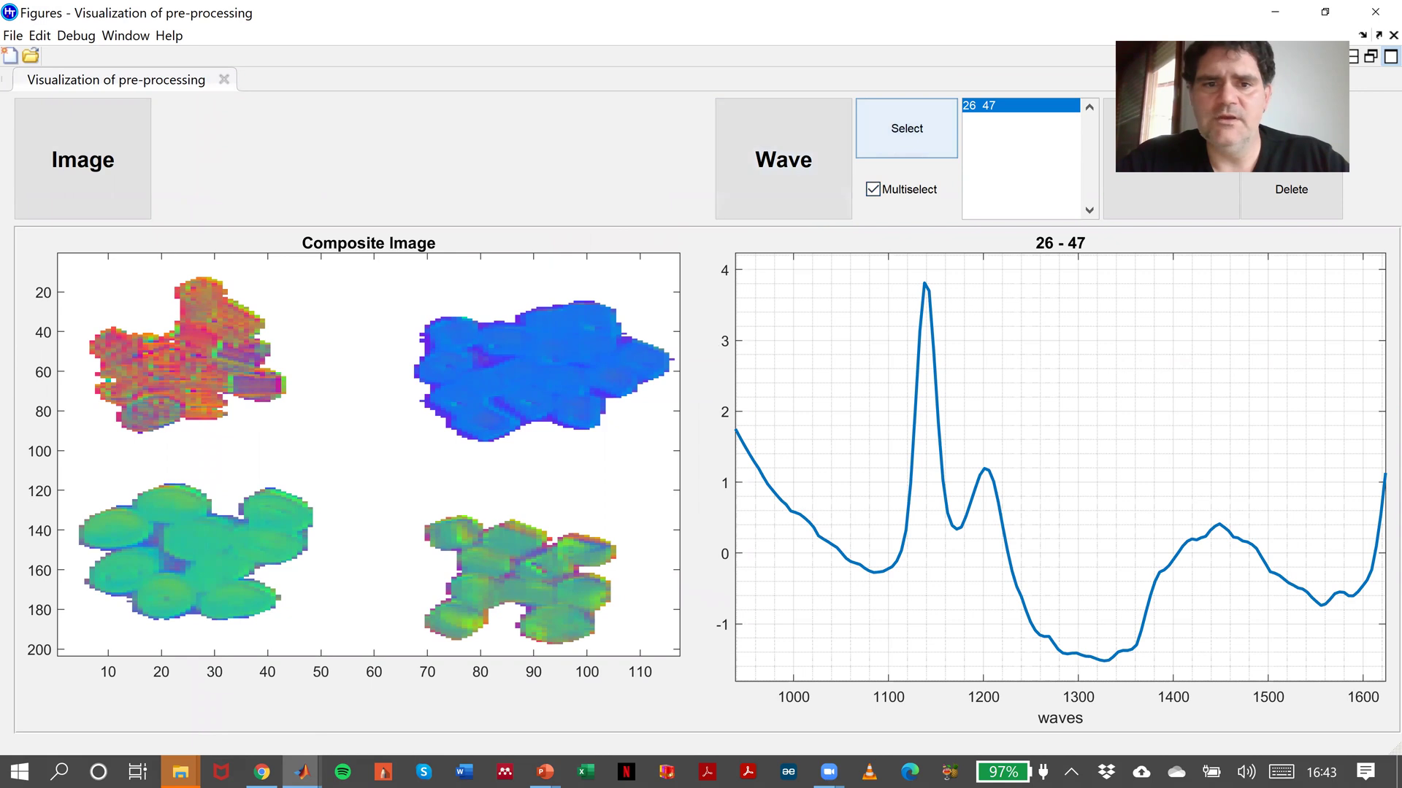
left_click(555, 365)
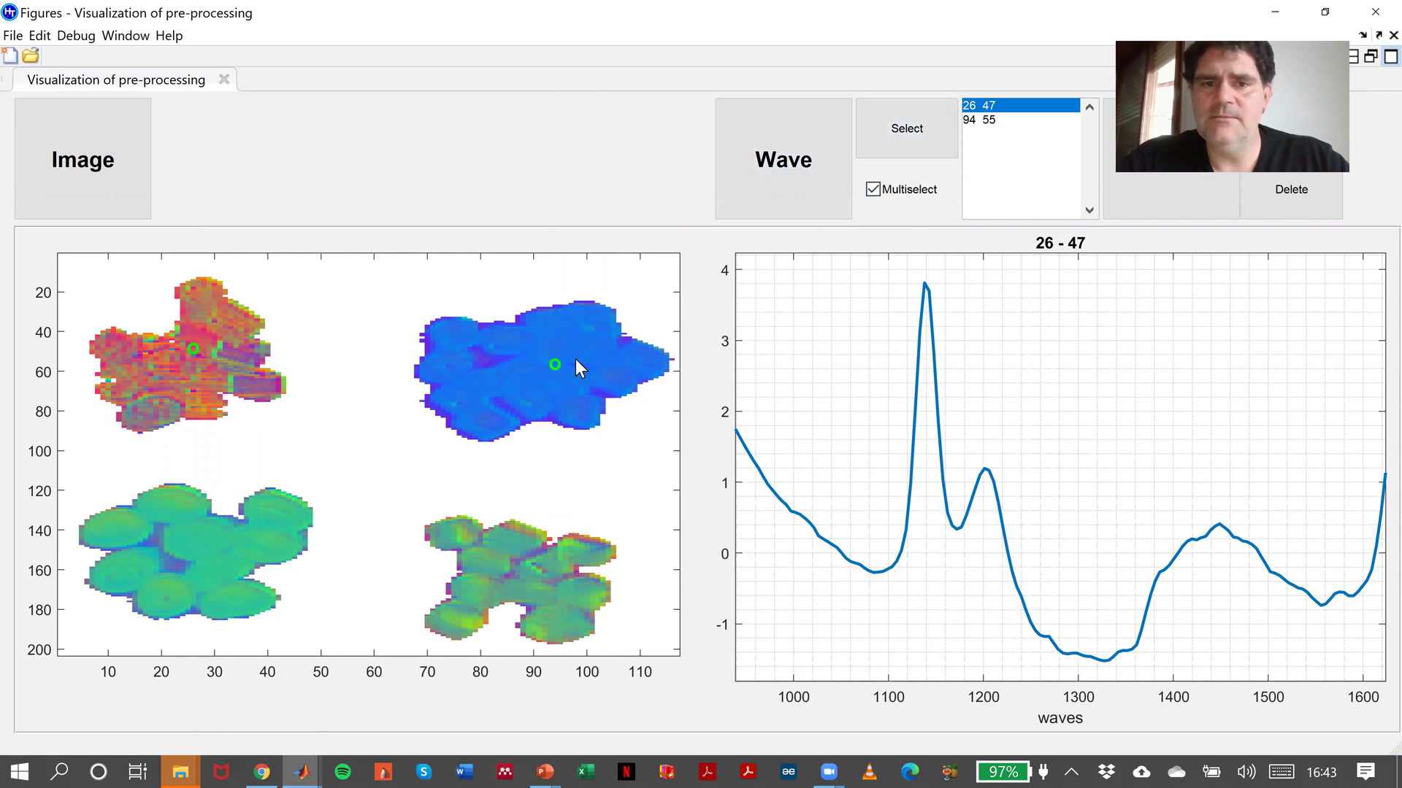
left_click(913, 143)
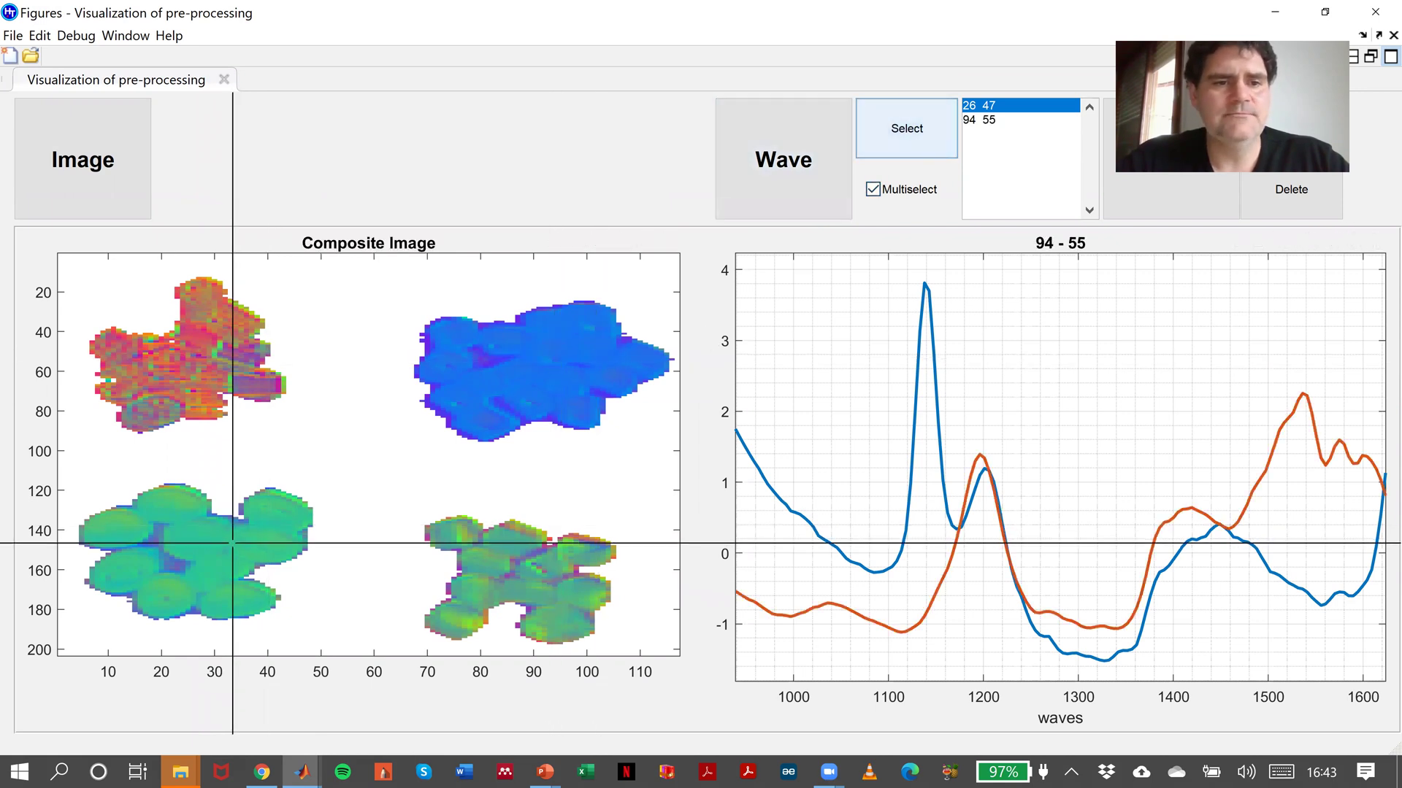
left_click(230, 546)
left_click(911, 132)
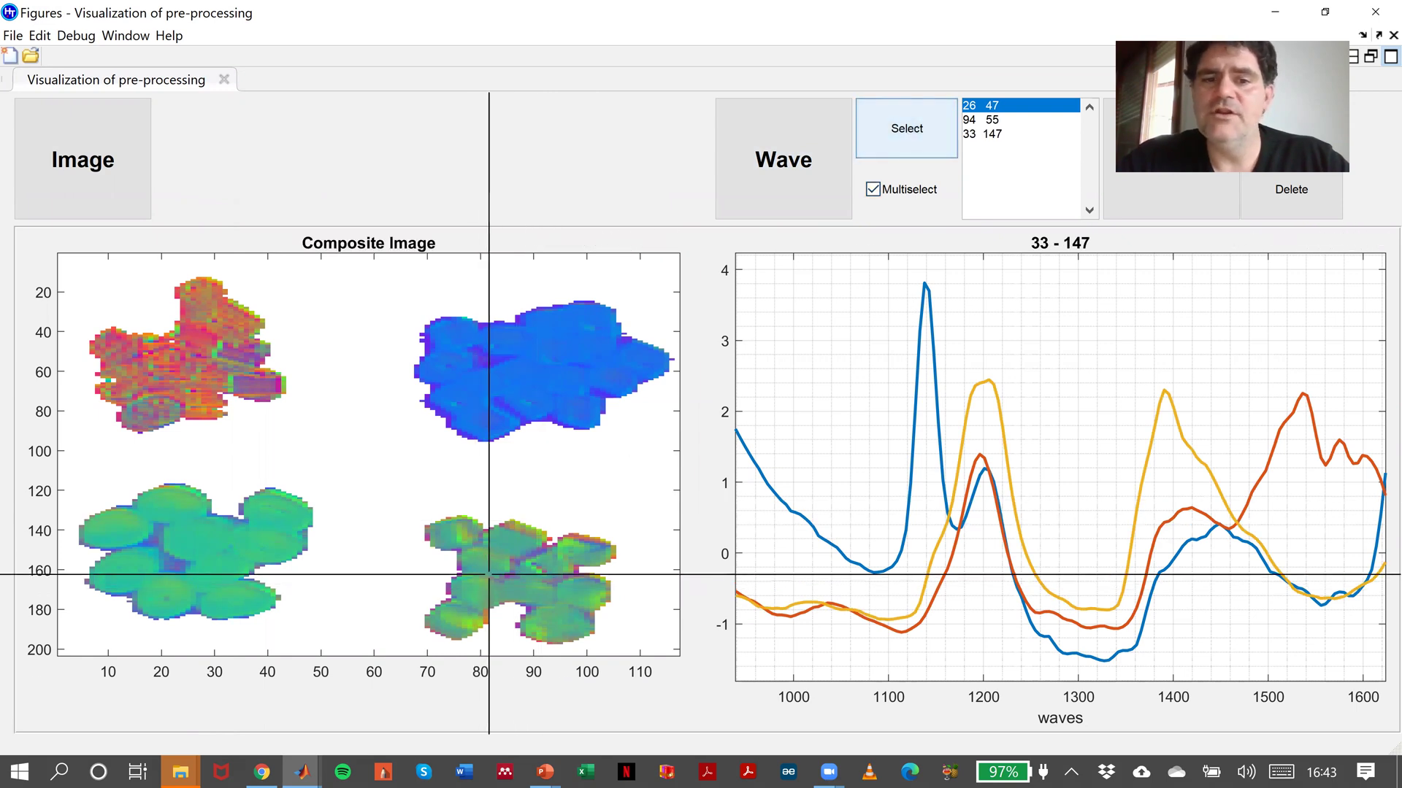
left_click(497, 559)
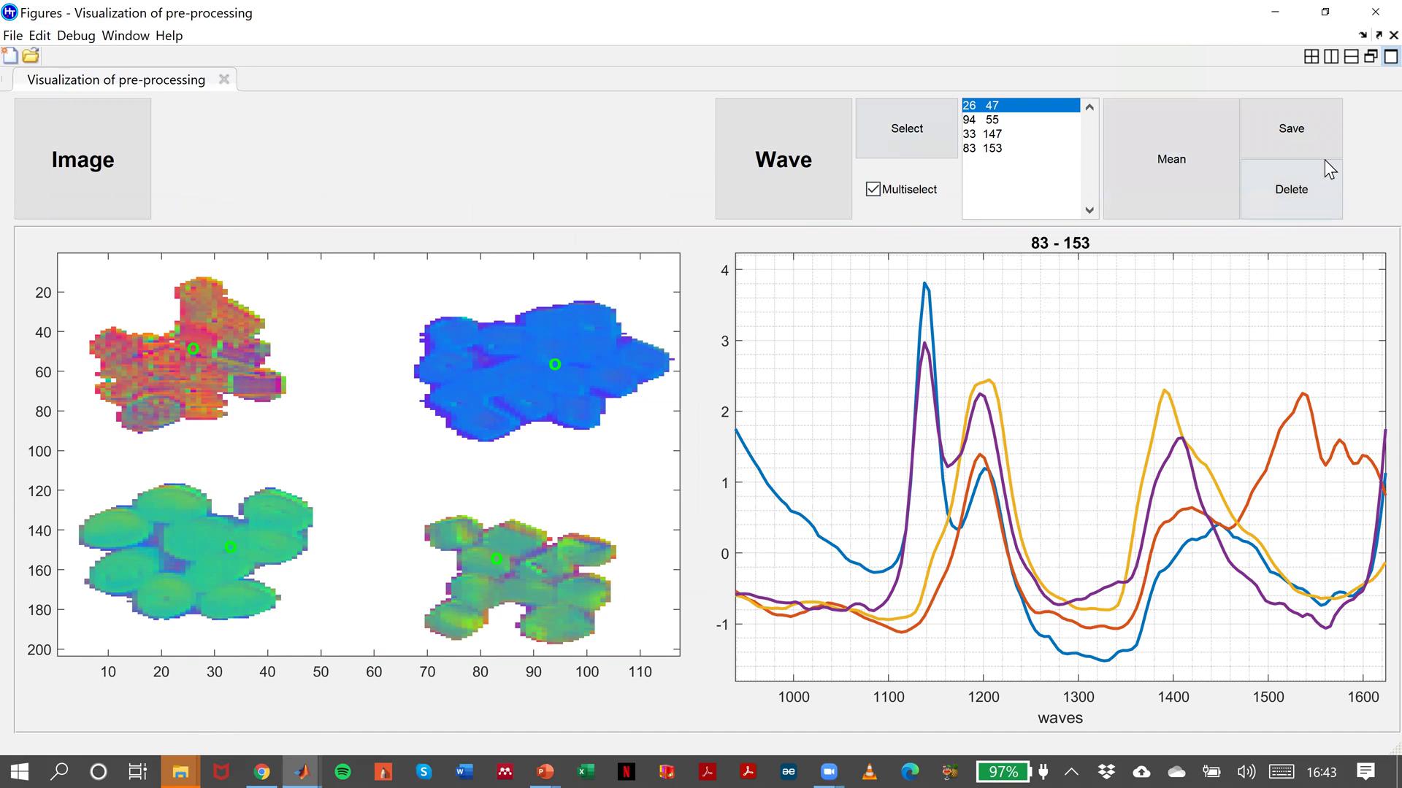
Step: Export only the spectra to the workspace as Spectra_for_CC, then close the visualization window
left_click(1325, 132)
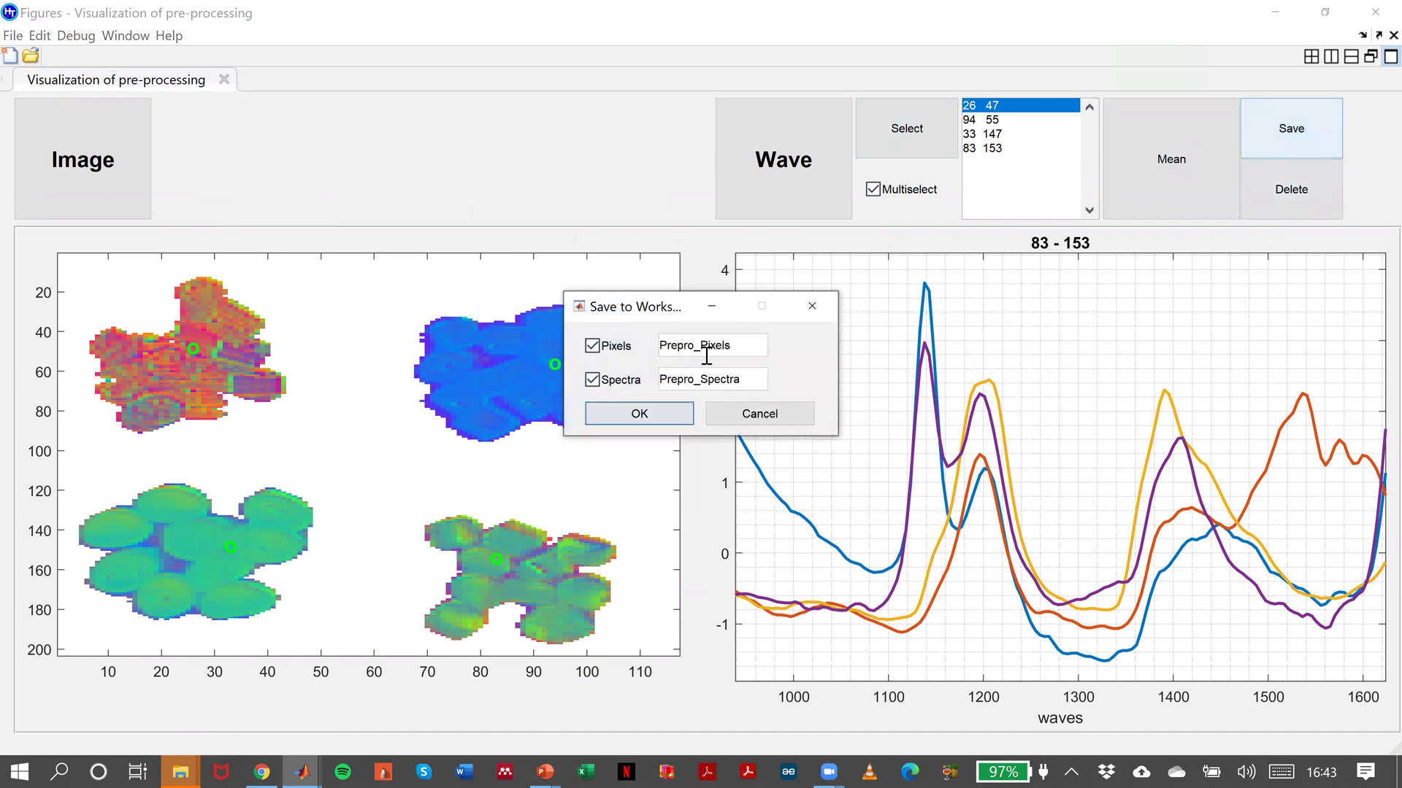
left_click(593, 347)
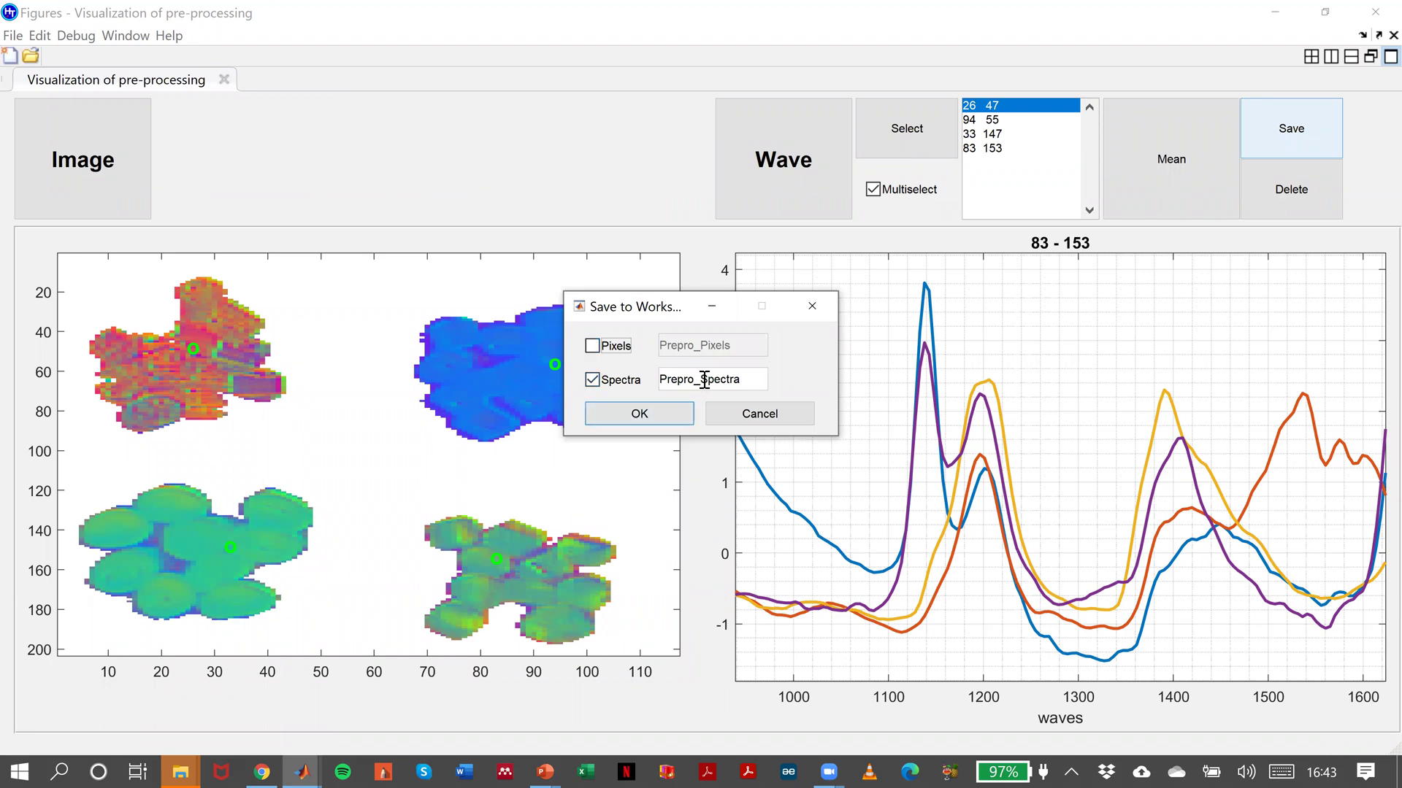
left_click_drag(703, 379, 654, 380)
key("BackSpace")
left_click(718, 378)
type("_for_CC")
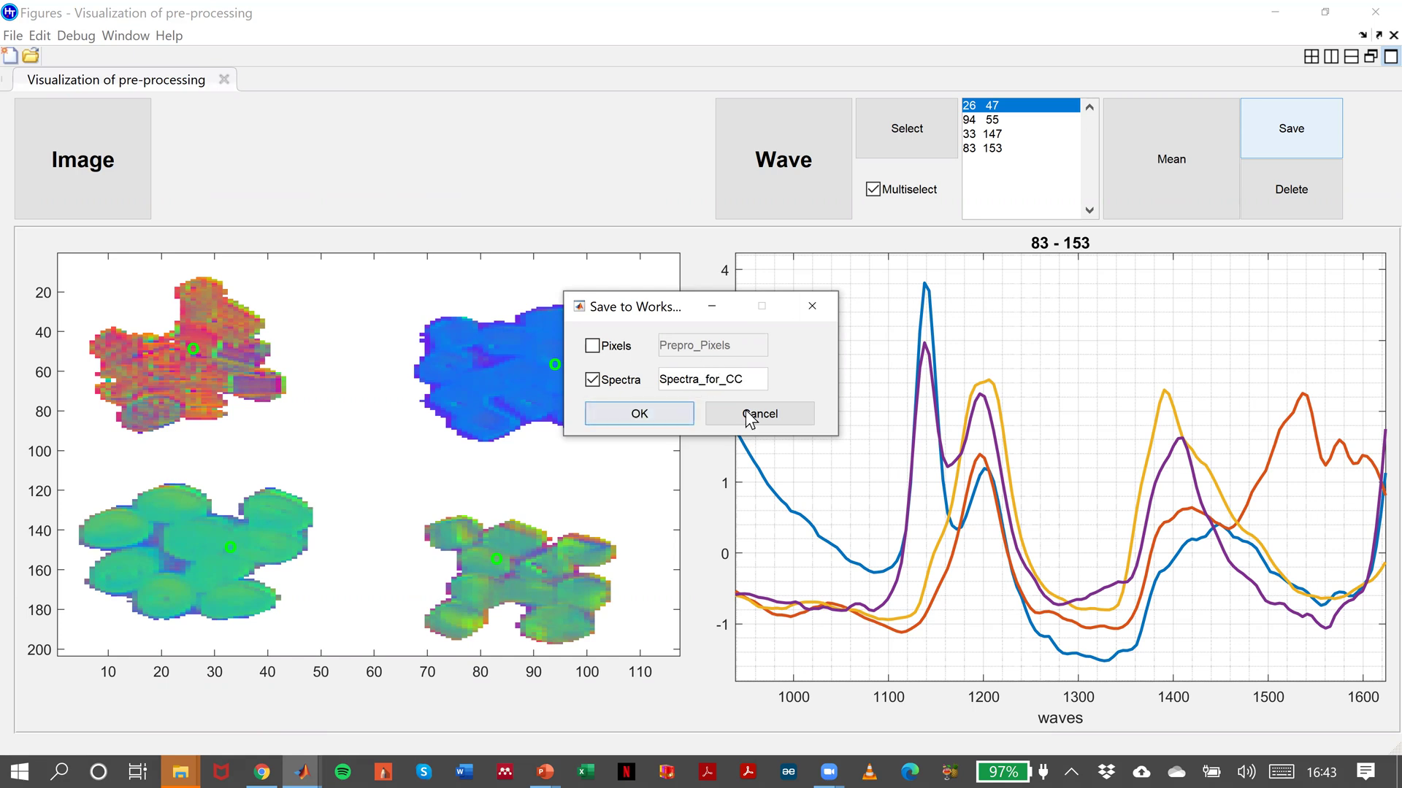
left_click(663, 413)
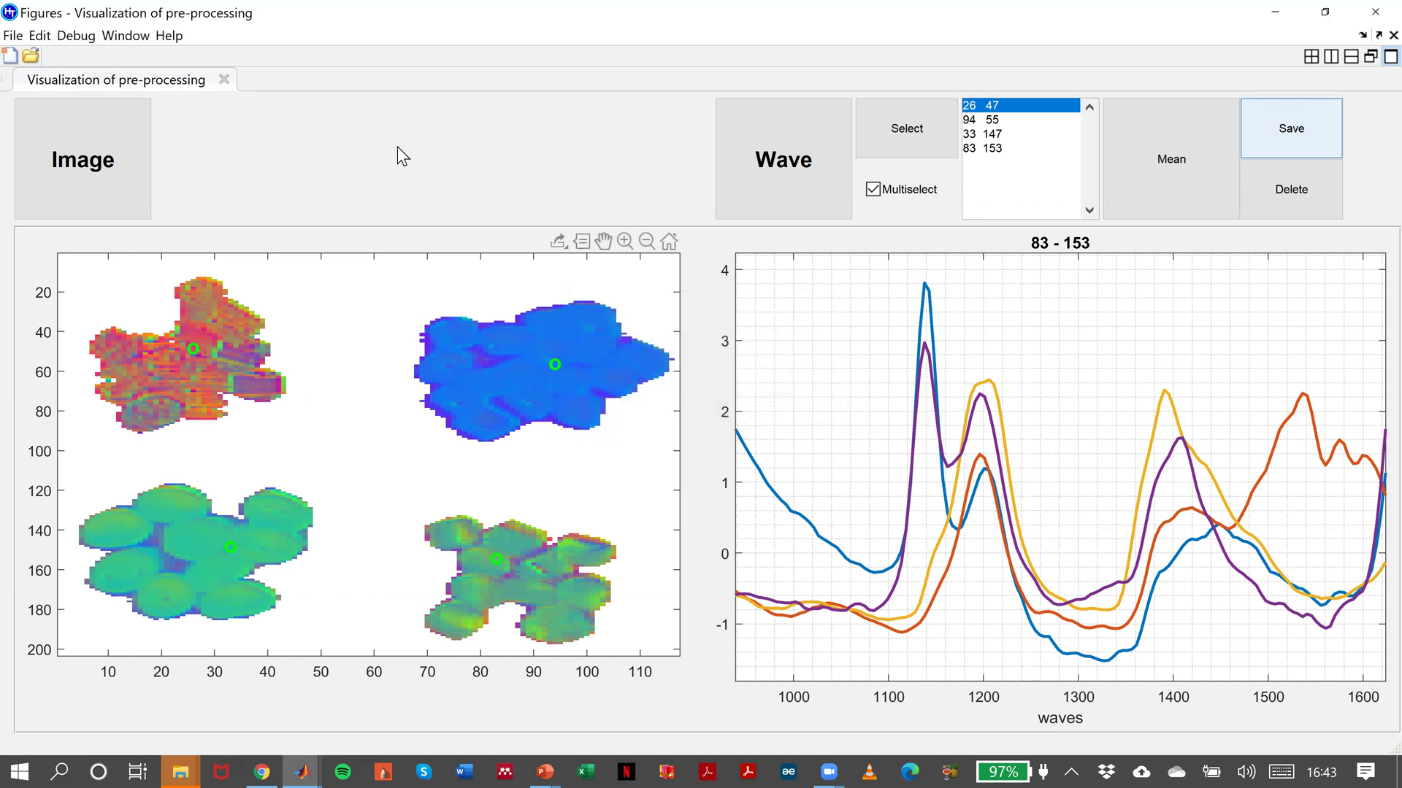
left_click(1375, 12)
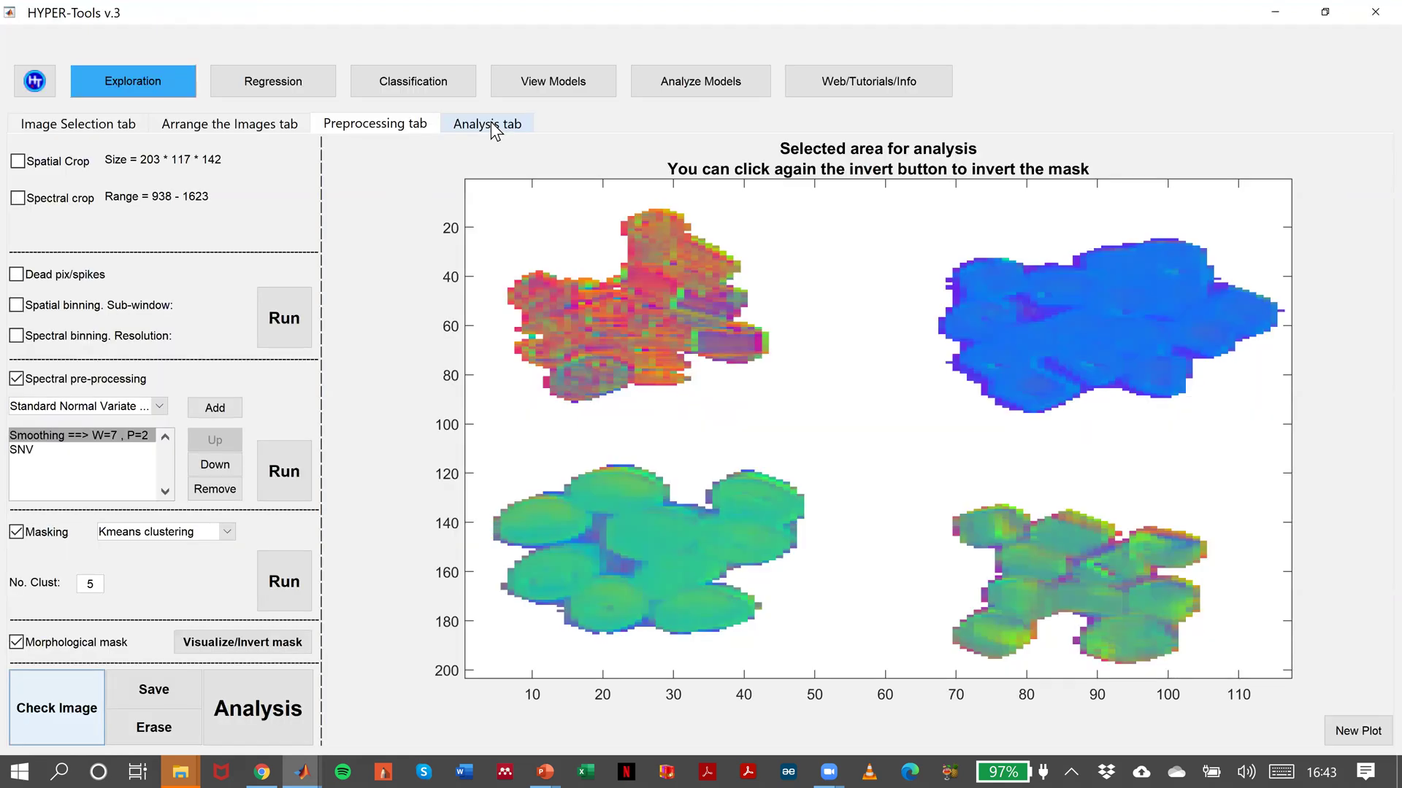
Step: Browse the Analysis results: PCA, sPCA, Endpoint Members, EFA and MCR/LMM
left_click(491, 125)
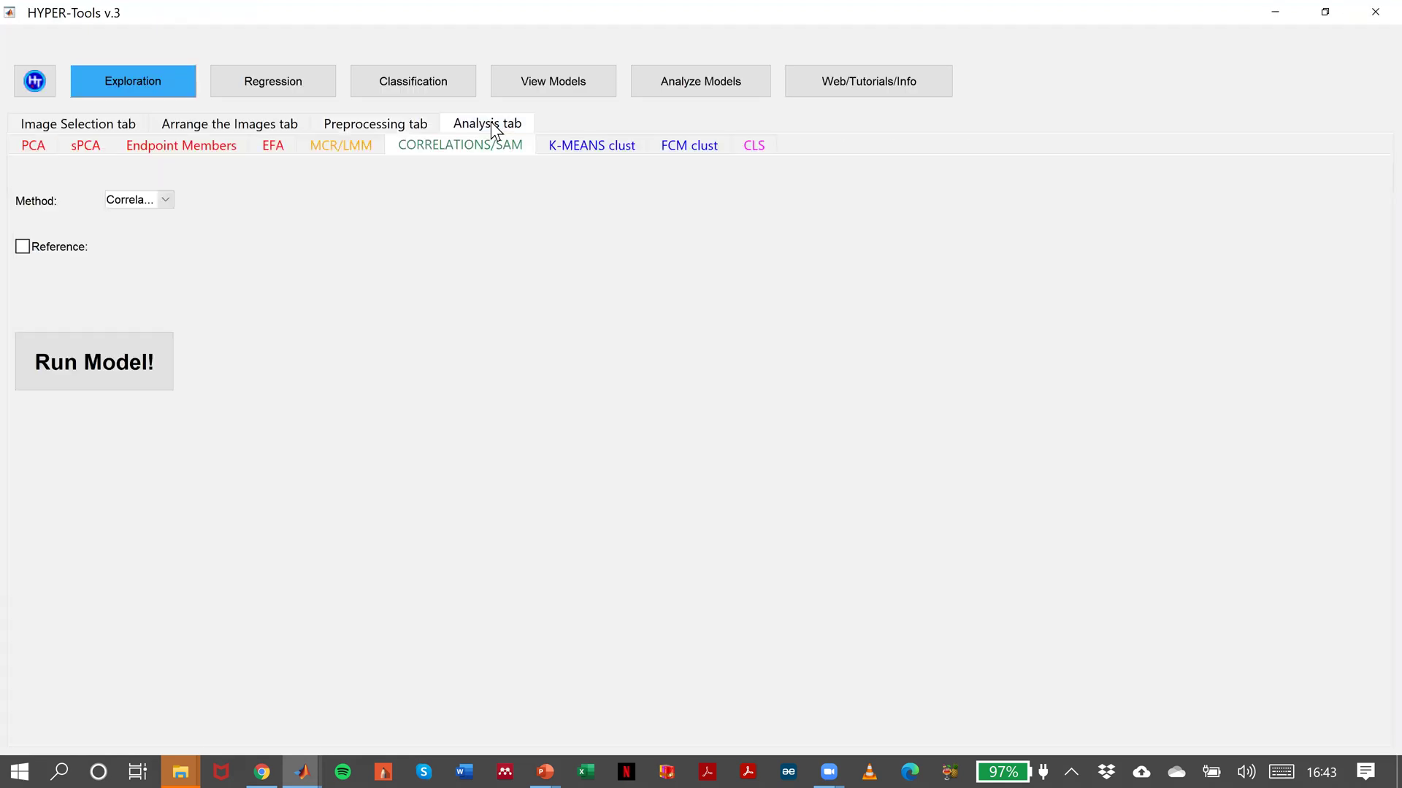
left_click(33, 145)
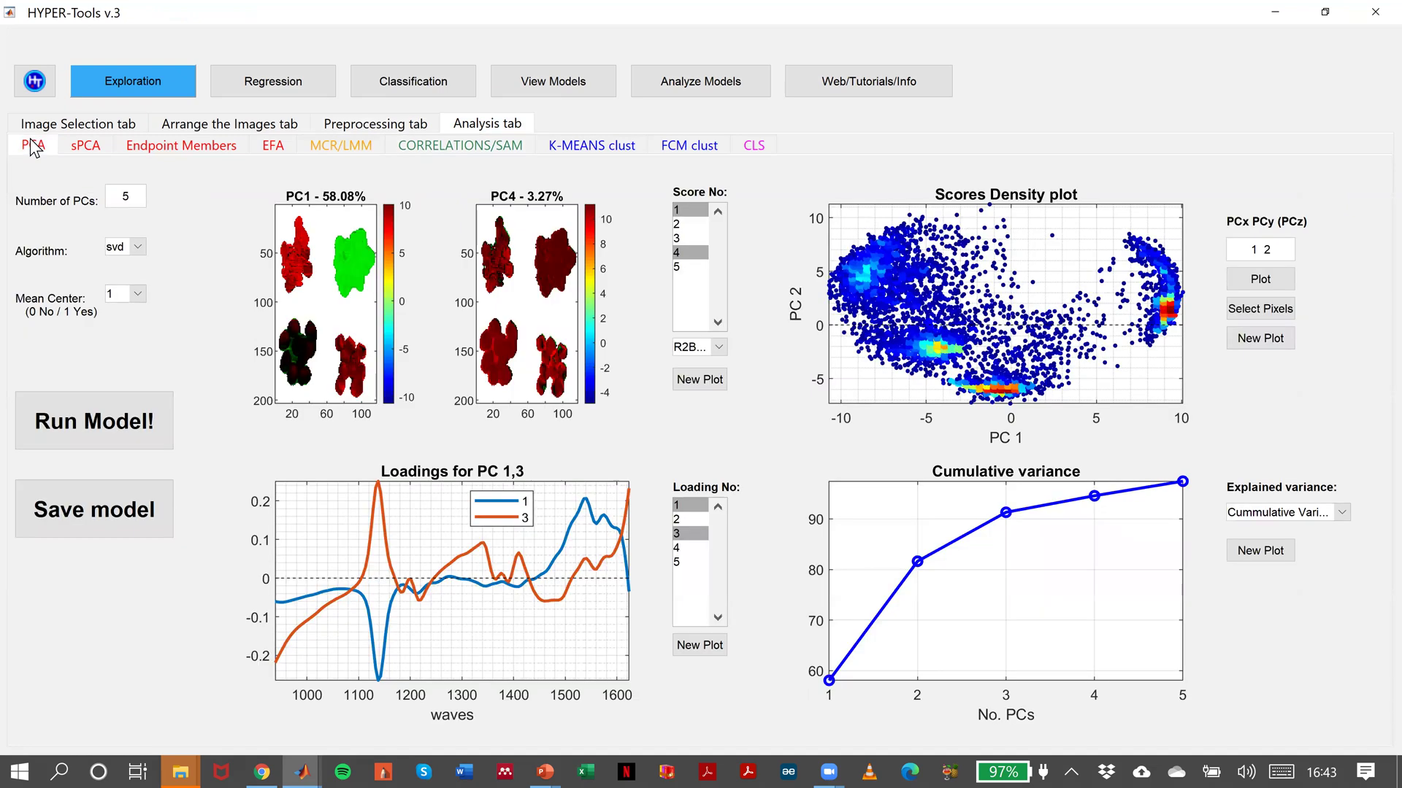
left_click(80, 147)
left_click(151, 146)
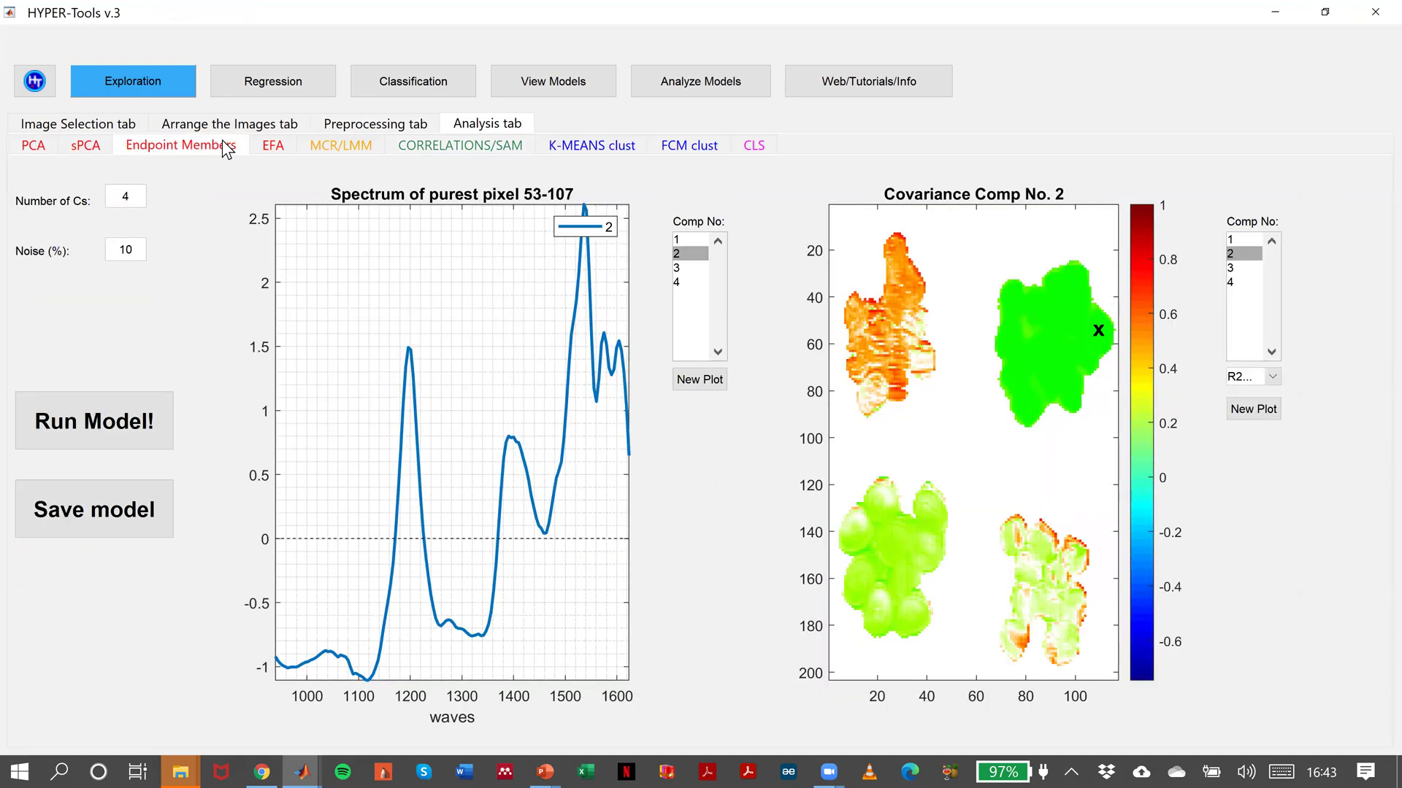
left_click(264, 145)
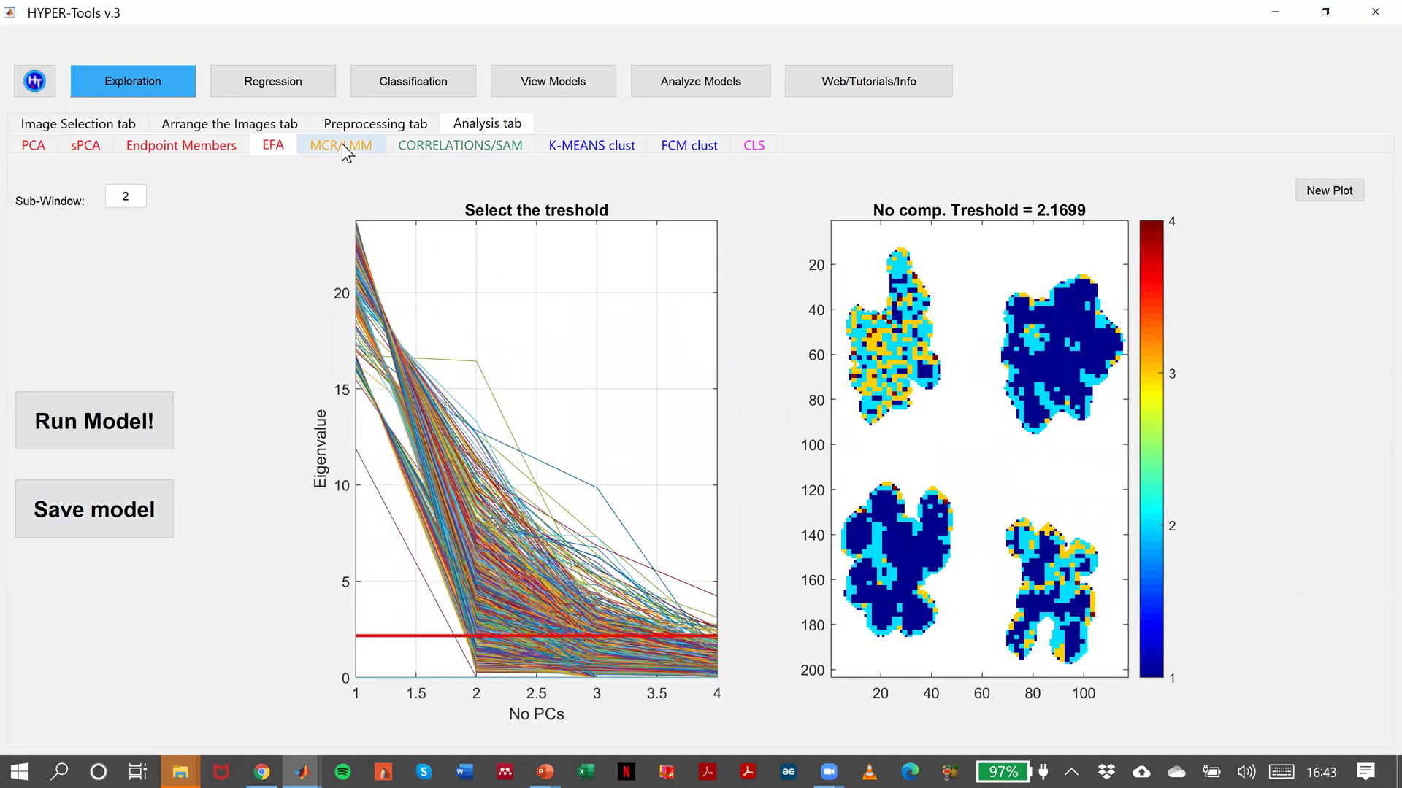
left_click(342, 144)
Step: In CORRELATIONS/SAM, accept Spectra_for_CC from the workspace as the reference data
left_click(497, 144)
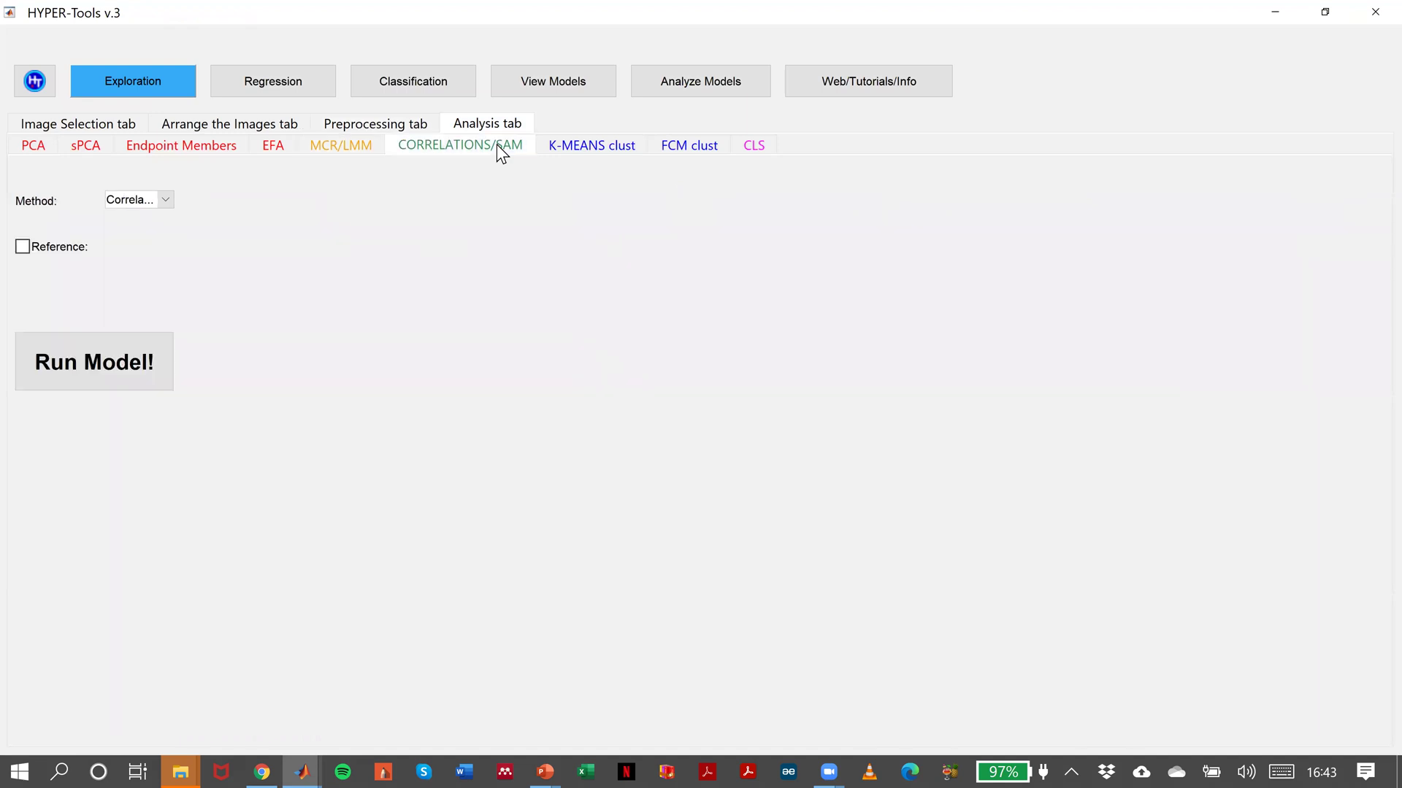
left_click(23, 247)
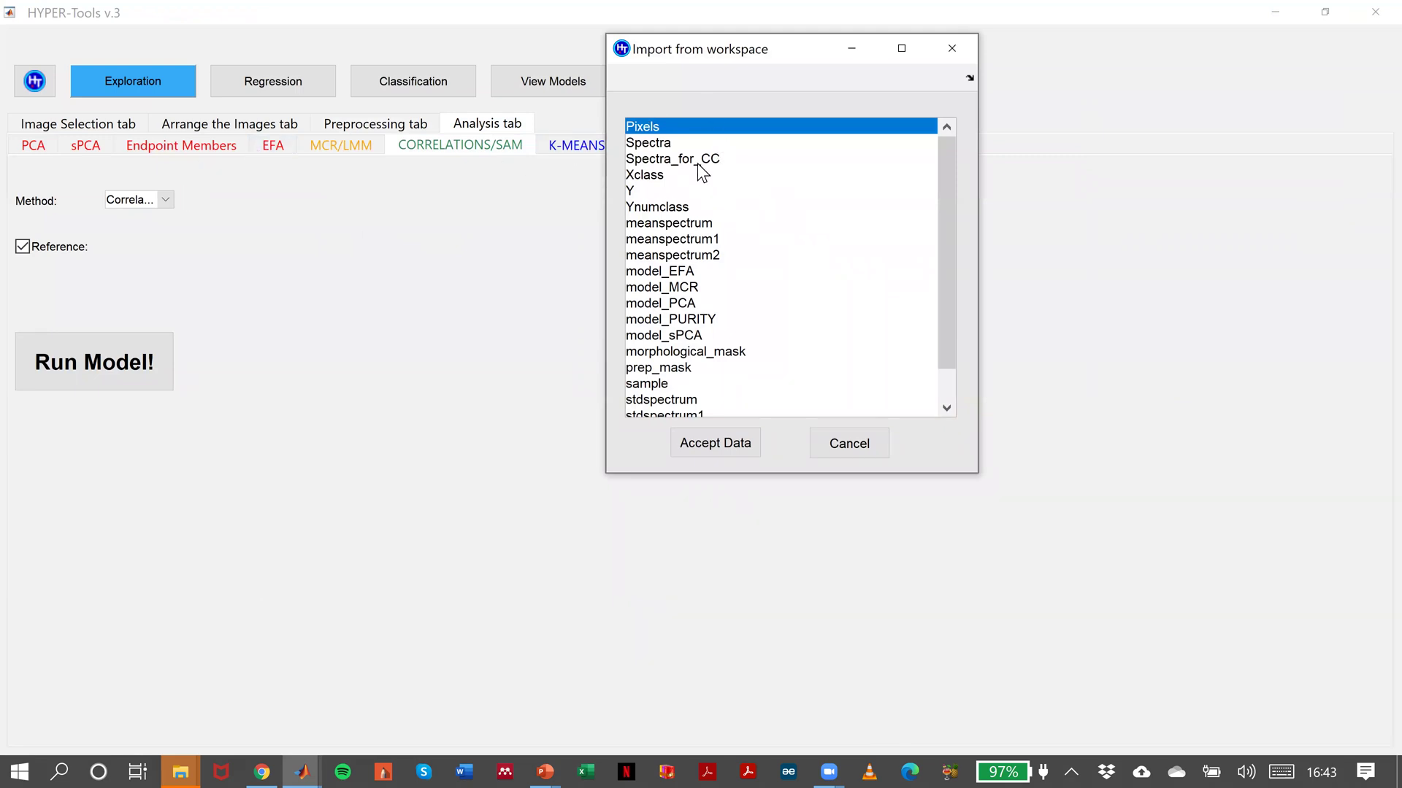
left_click(698, 160)
left_click(713, 450)
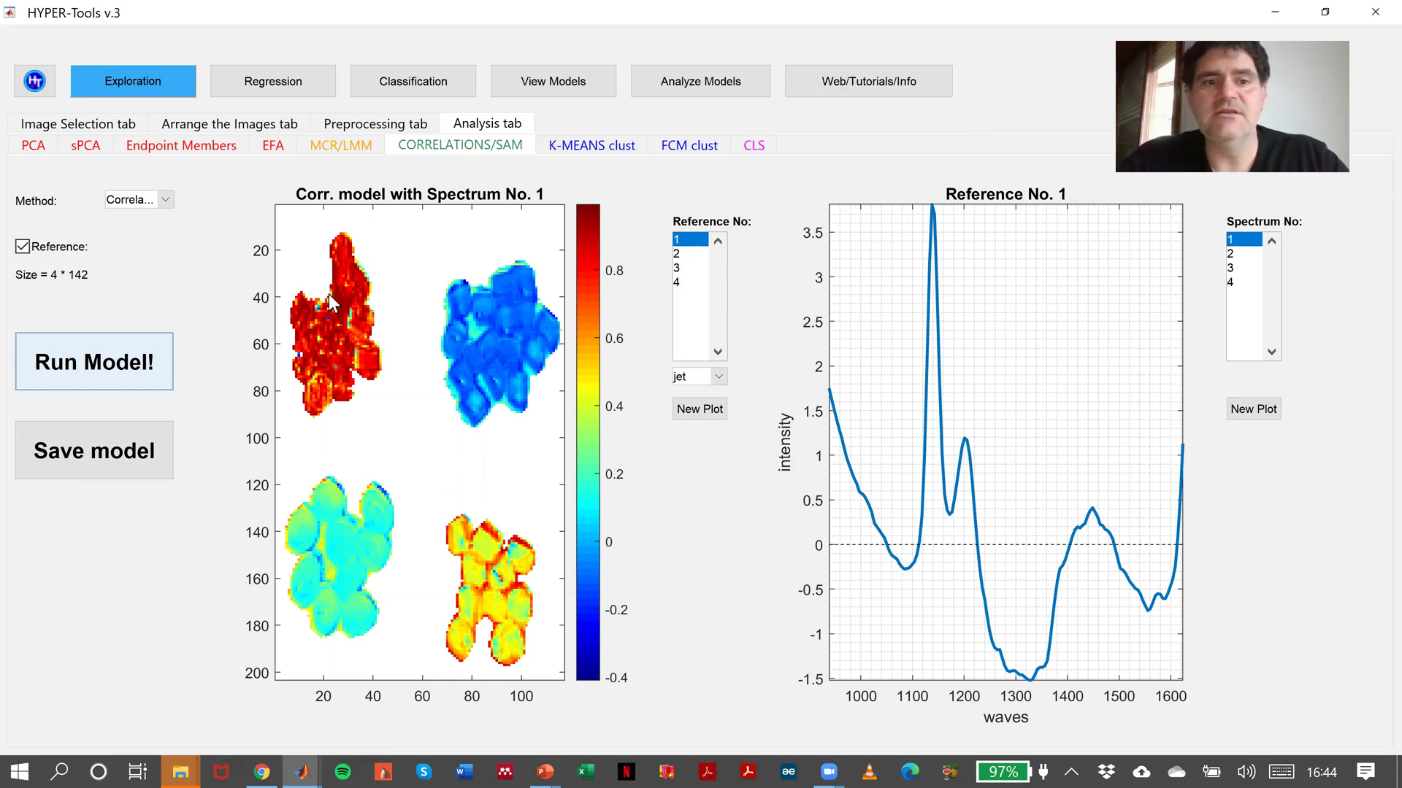
Step: Apply the R2W2G colour map and show reference 2's correlation map and spectrum
left_click(718, 378)
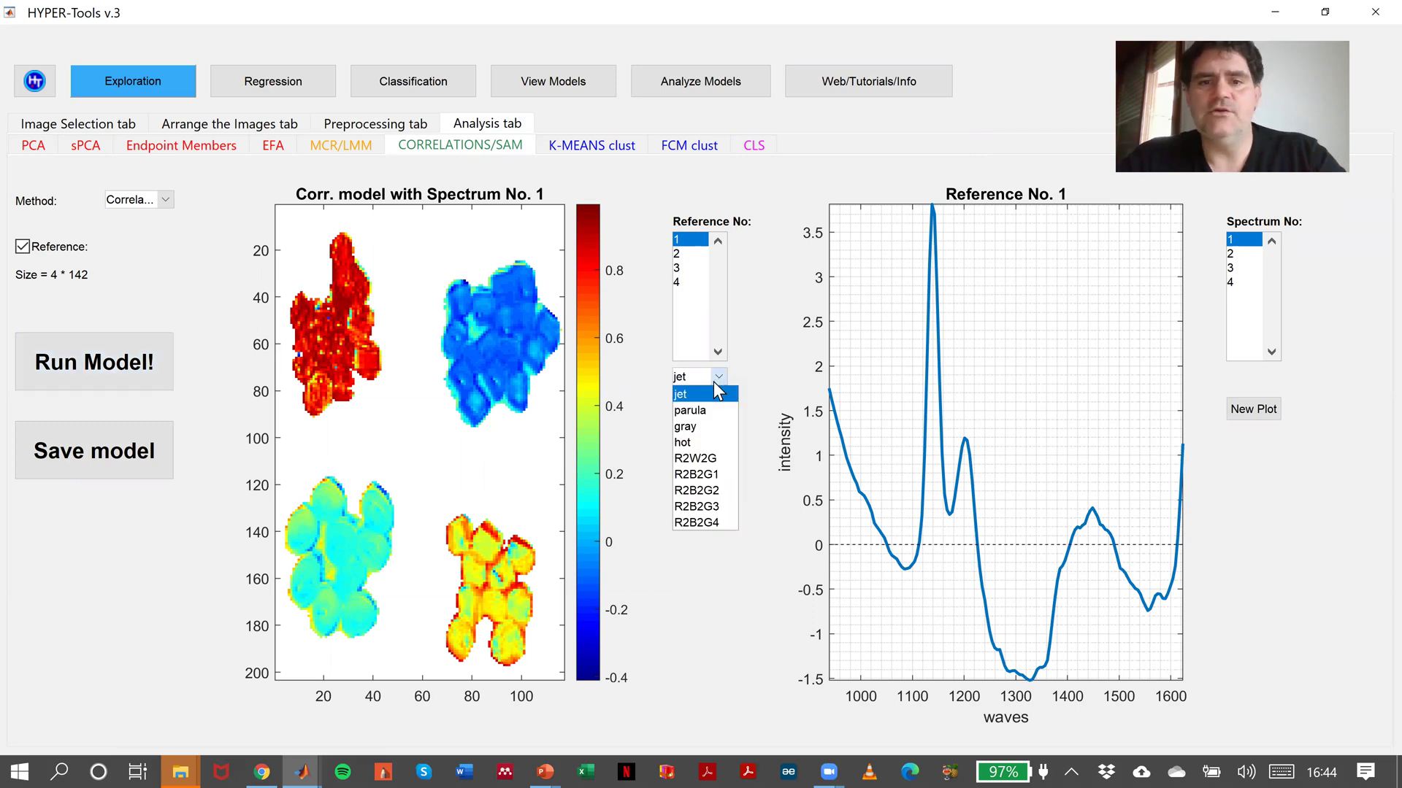
left_click(722, 457)
left_click(691, 255)
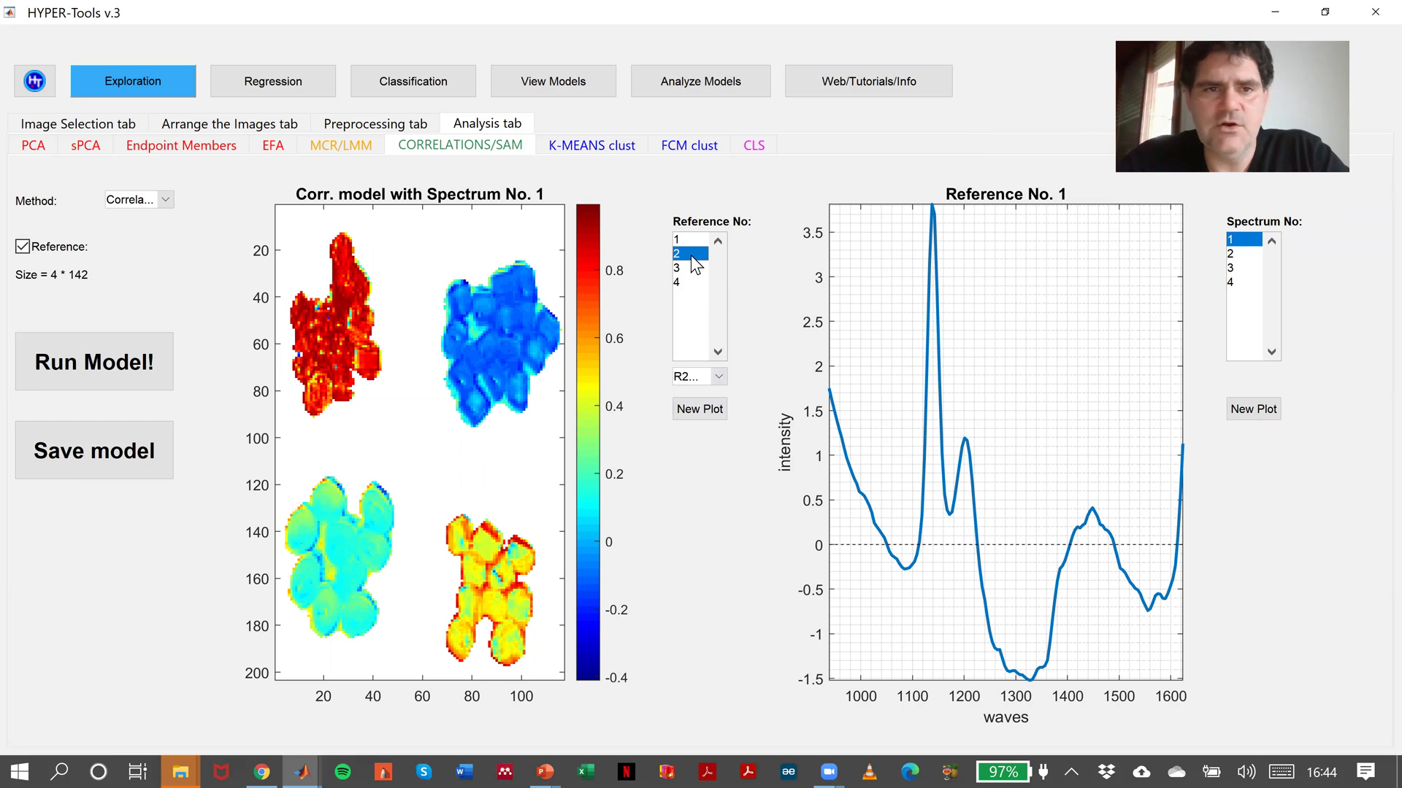
left_click(1236, 256)
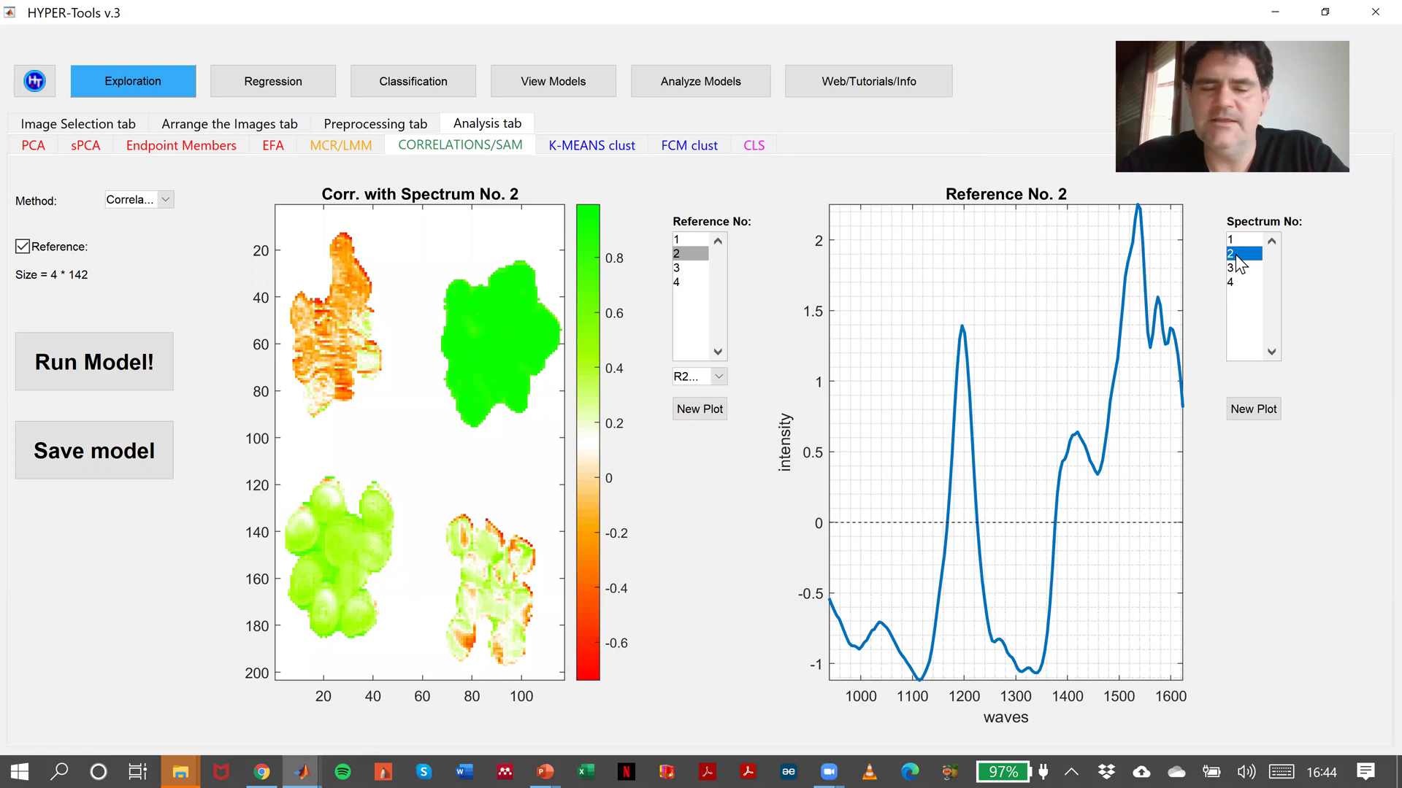
Step: Show reference 3's spectrum and correlation map, then save the correlation model to the workspace
left_click(1235, 268)
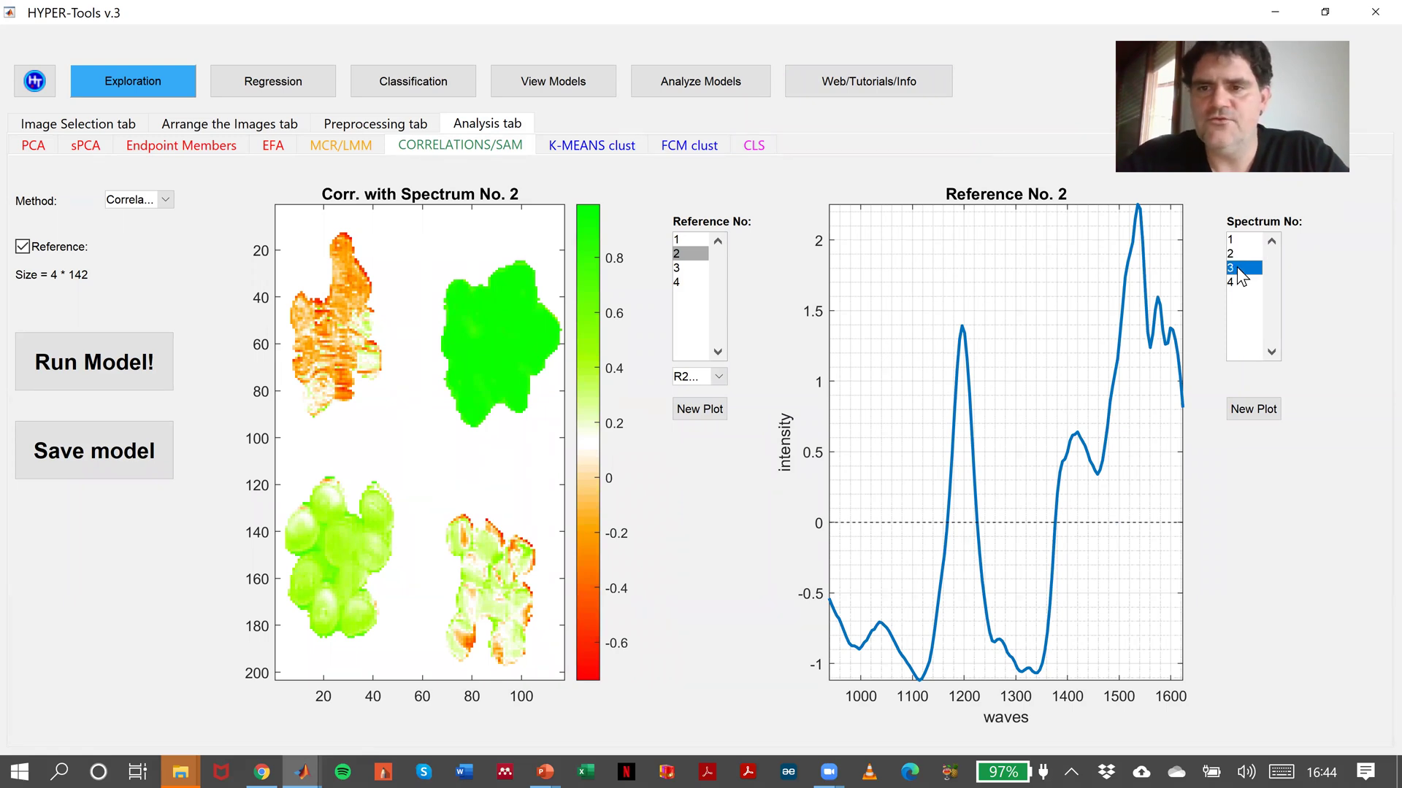
left_click(689, 268)
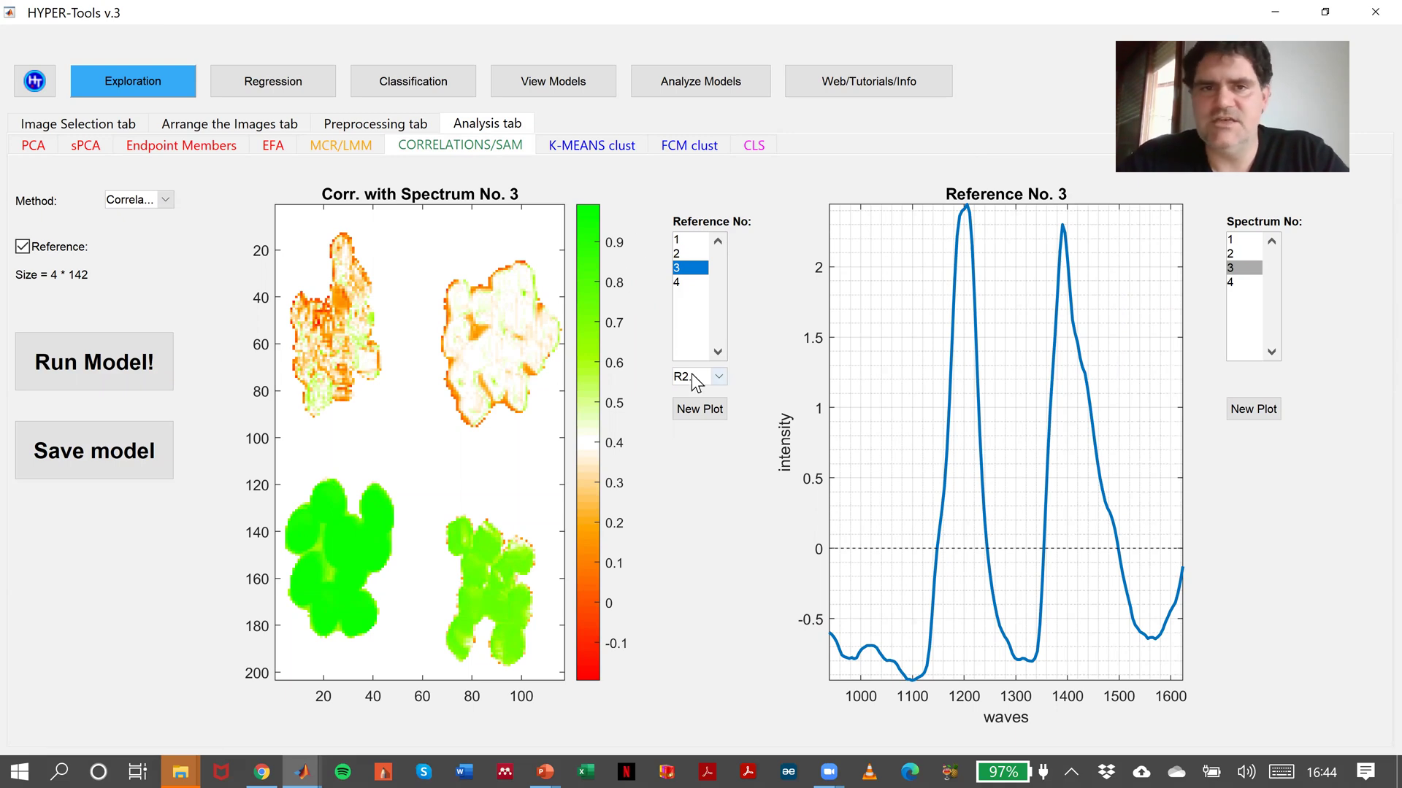
left_click(119, 449)
left_click(651, 300)
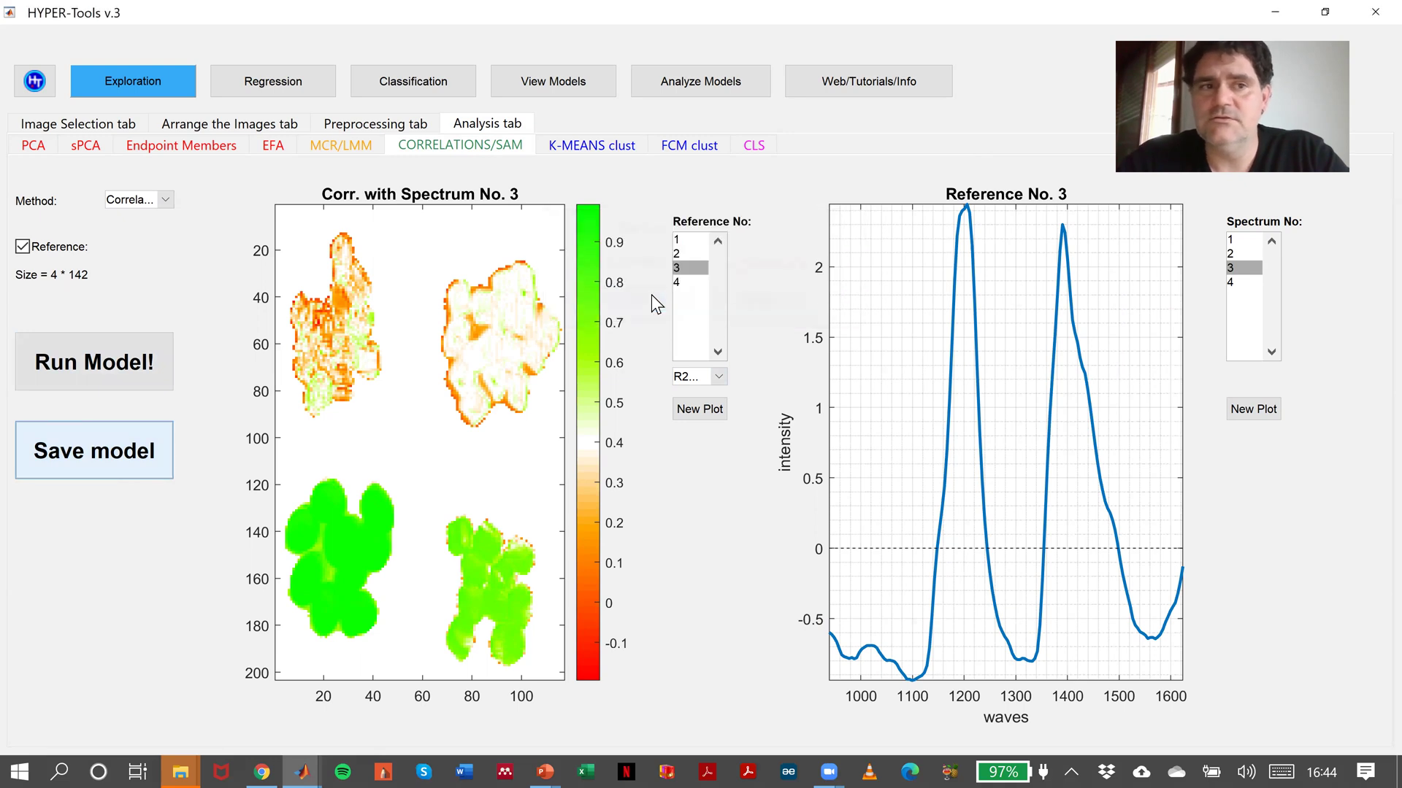
Step: Switch the method to Angle and compute the spectral angle and cosine model
left_click(141, 203)
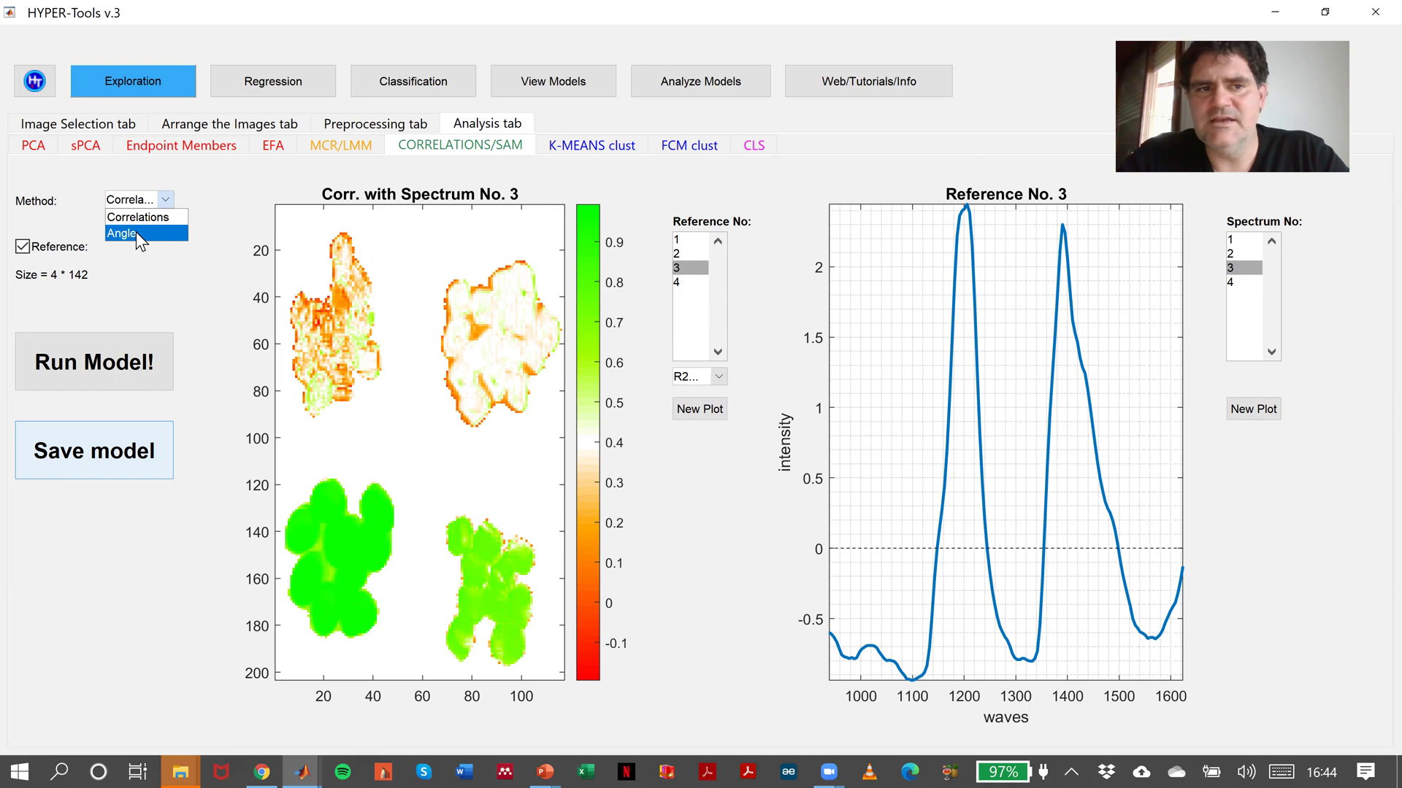
left_click(136, 232)
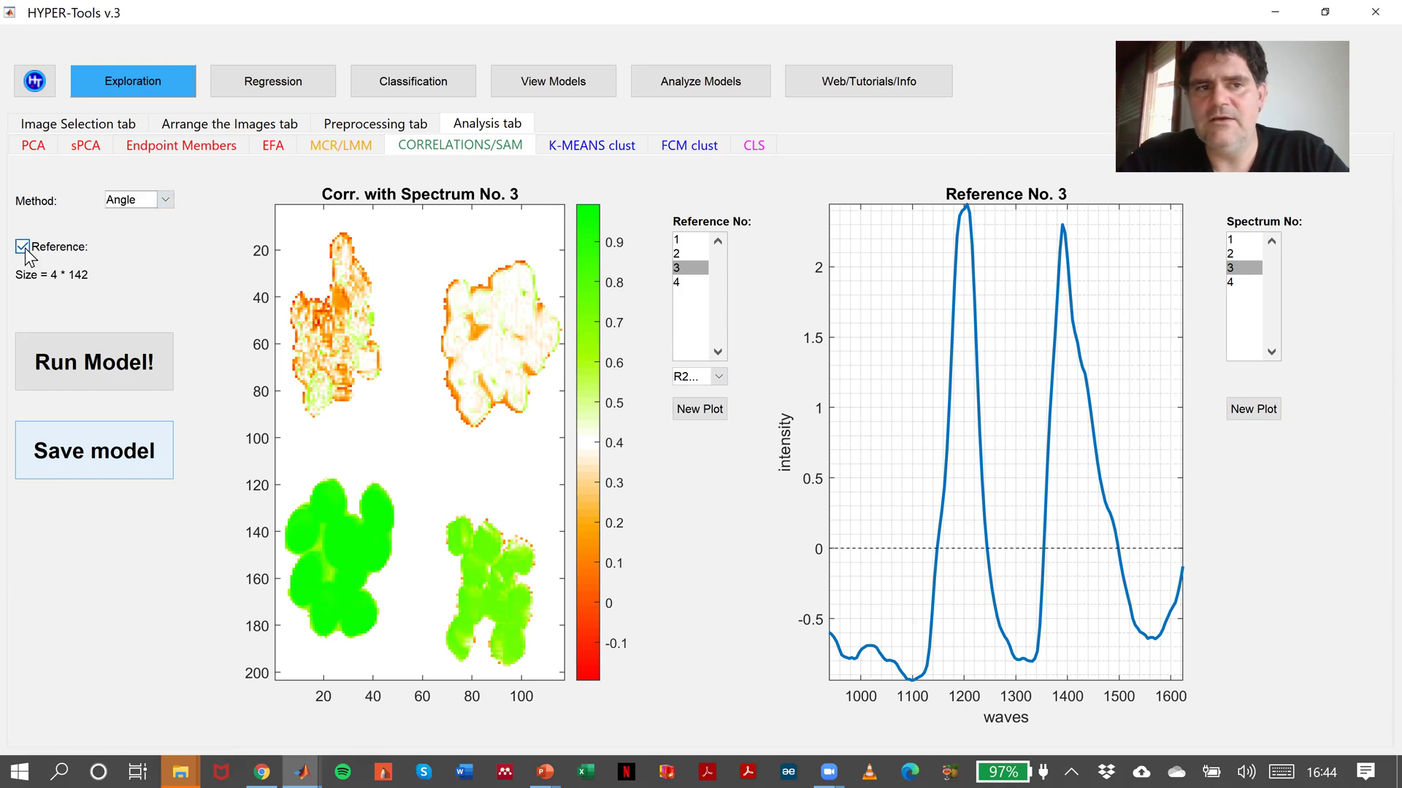
left_click(79, 367)
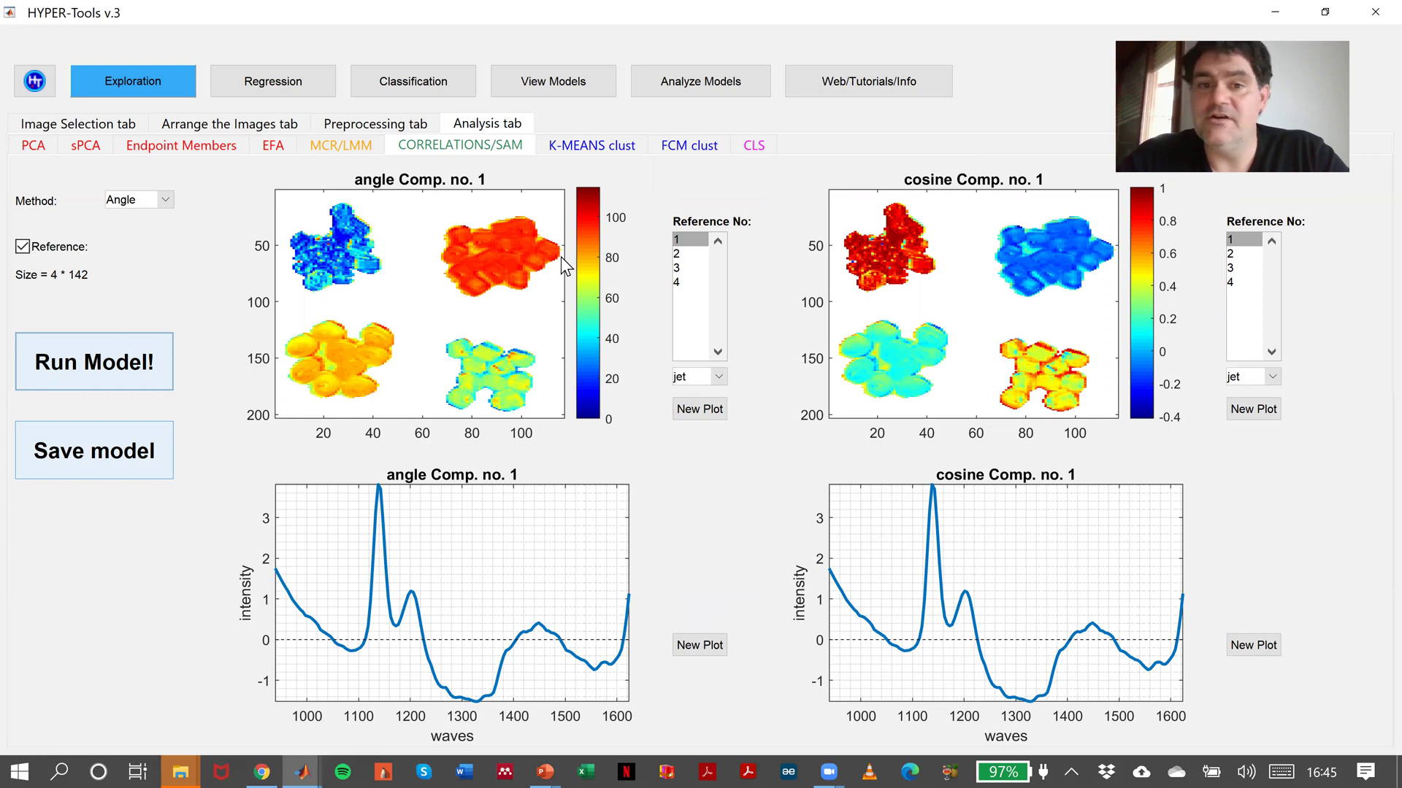
Step: Compare the cosine maps for references 1 and 2
left_click(1238, 253)
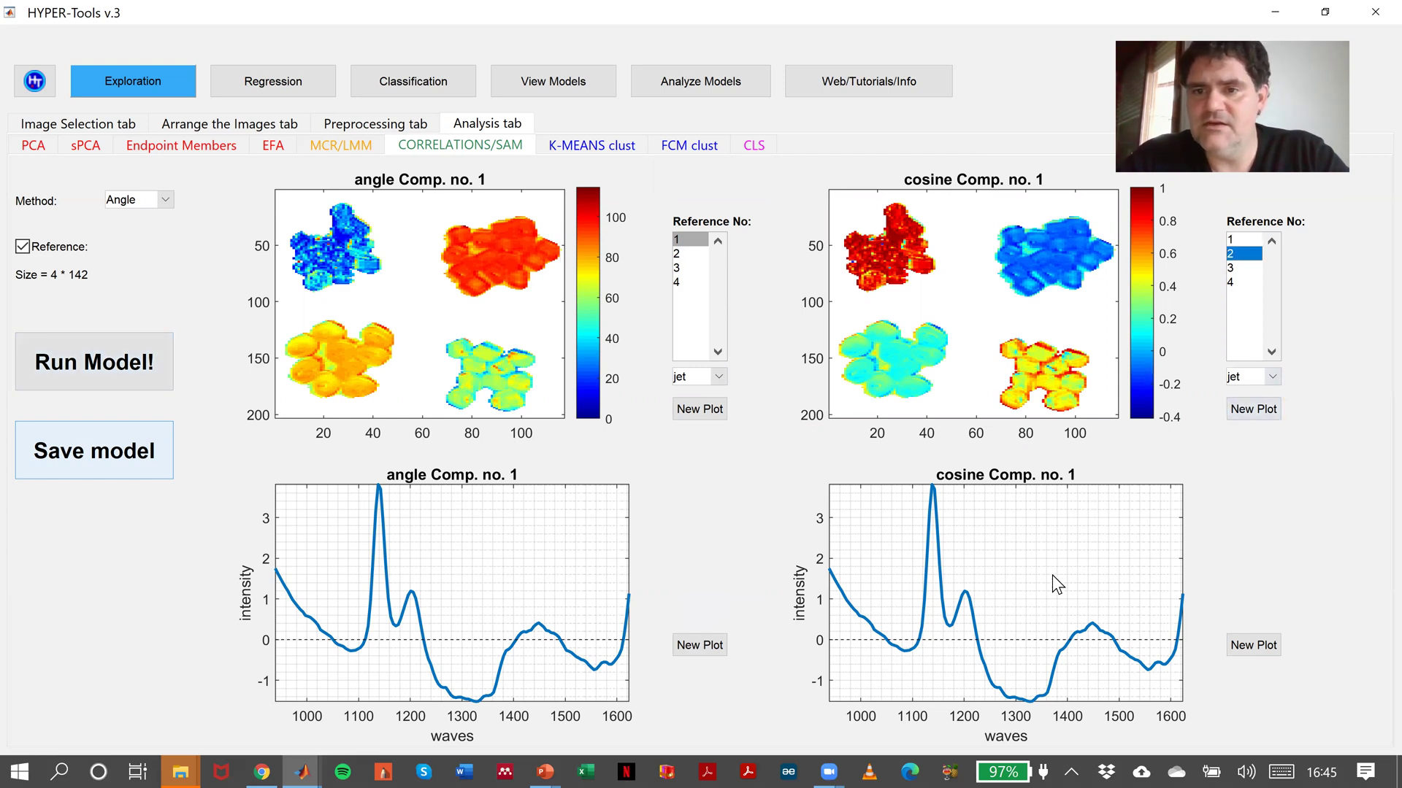
left_click(1250, 257)
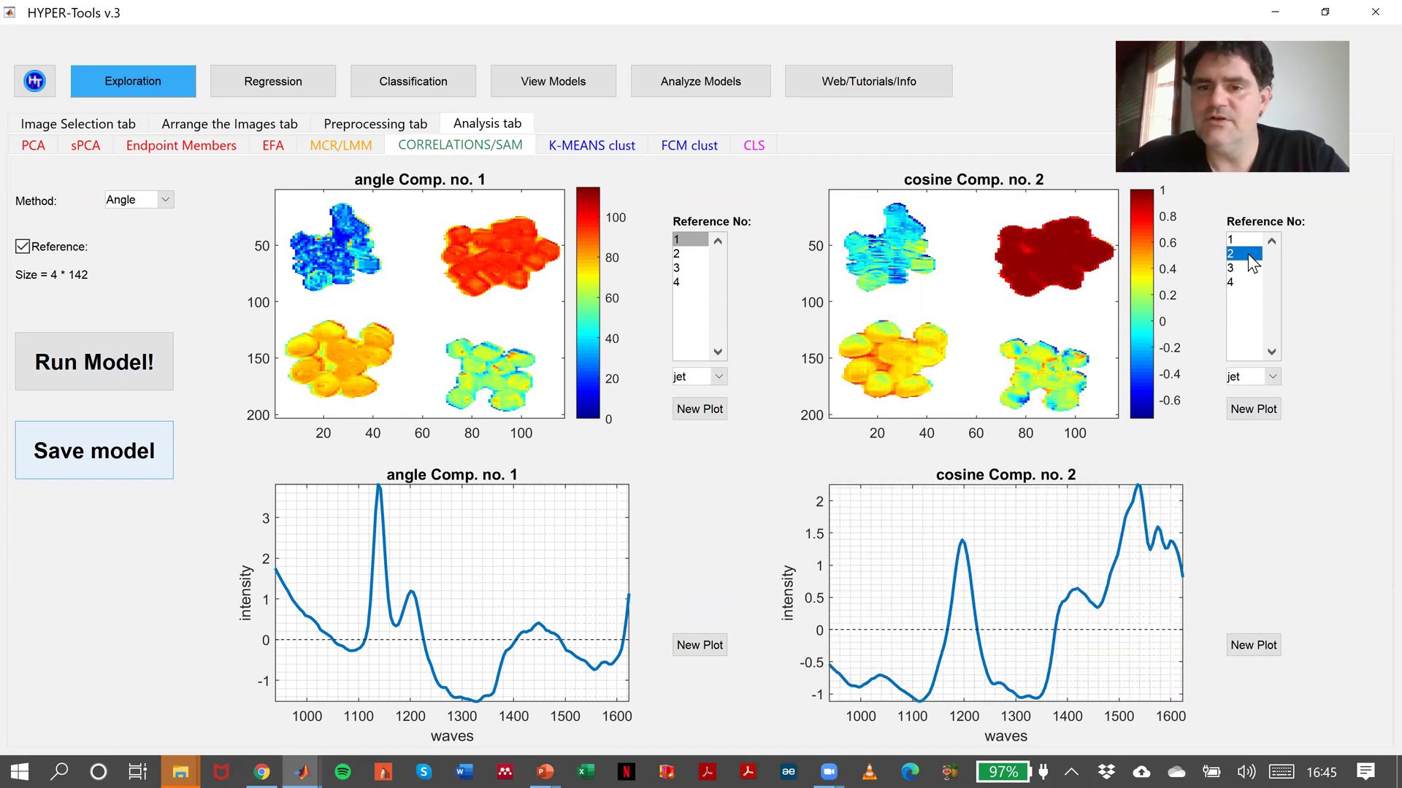
left_click(1243, 239)
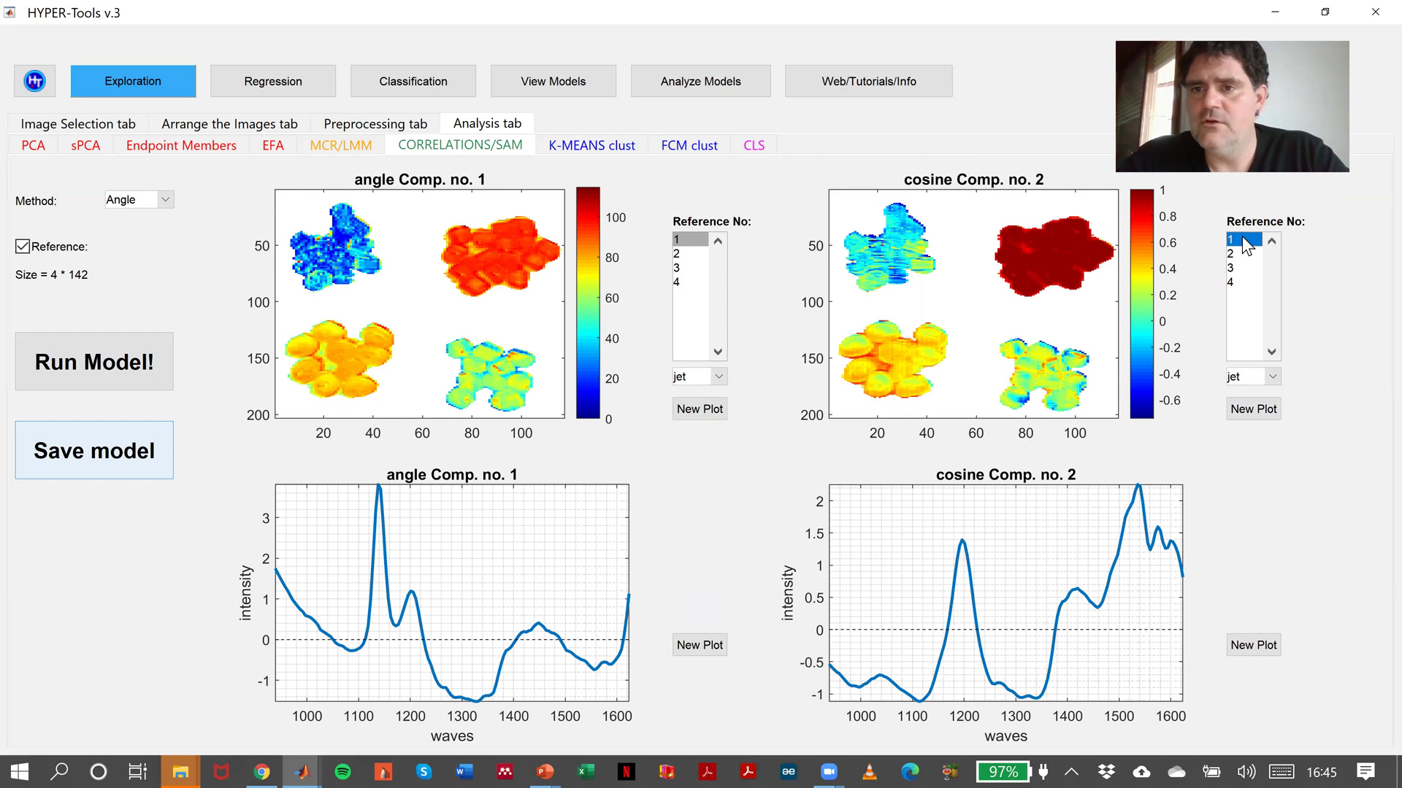
left_click(1246, 255, "shift")
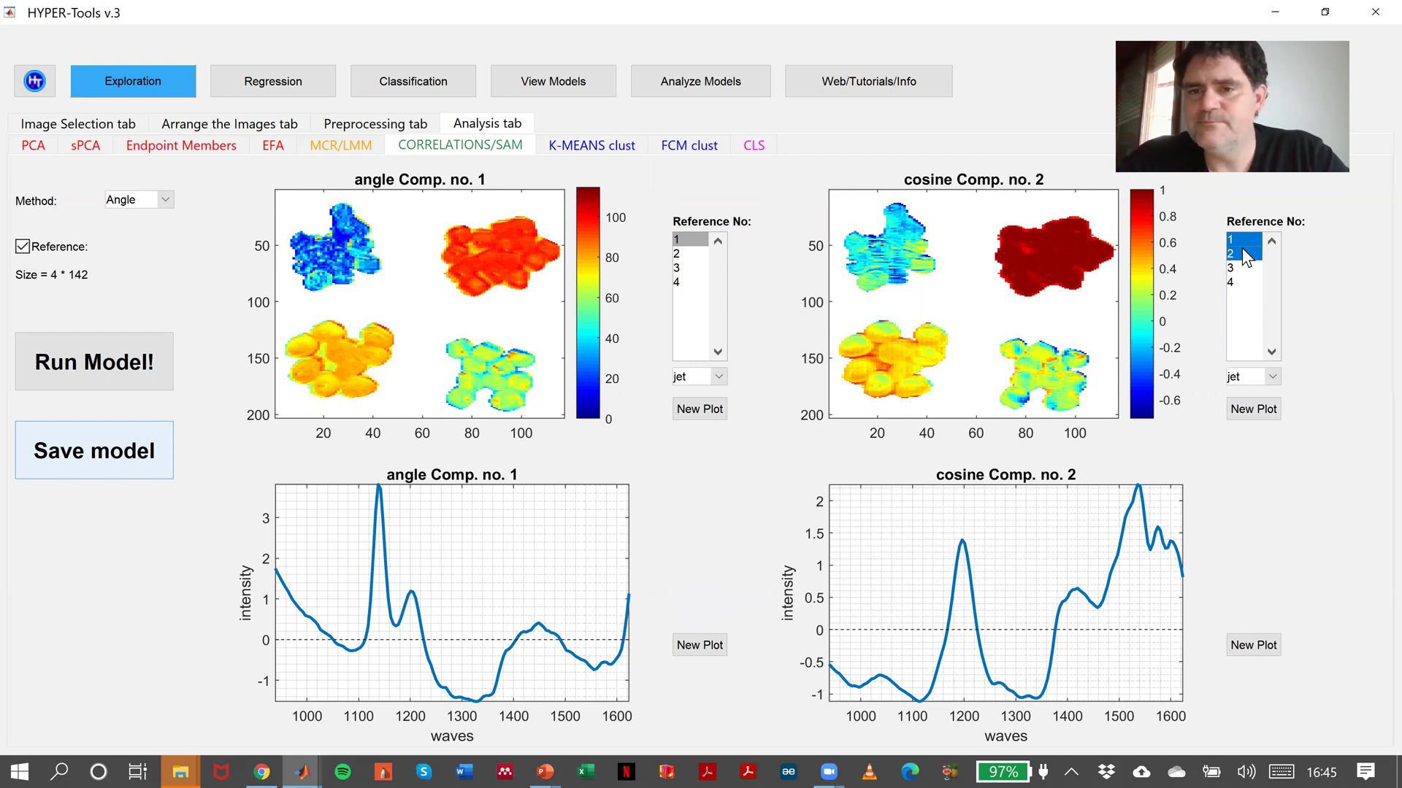